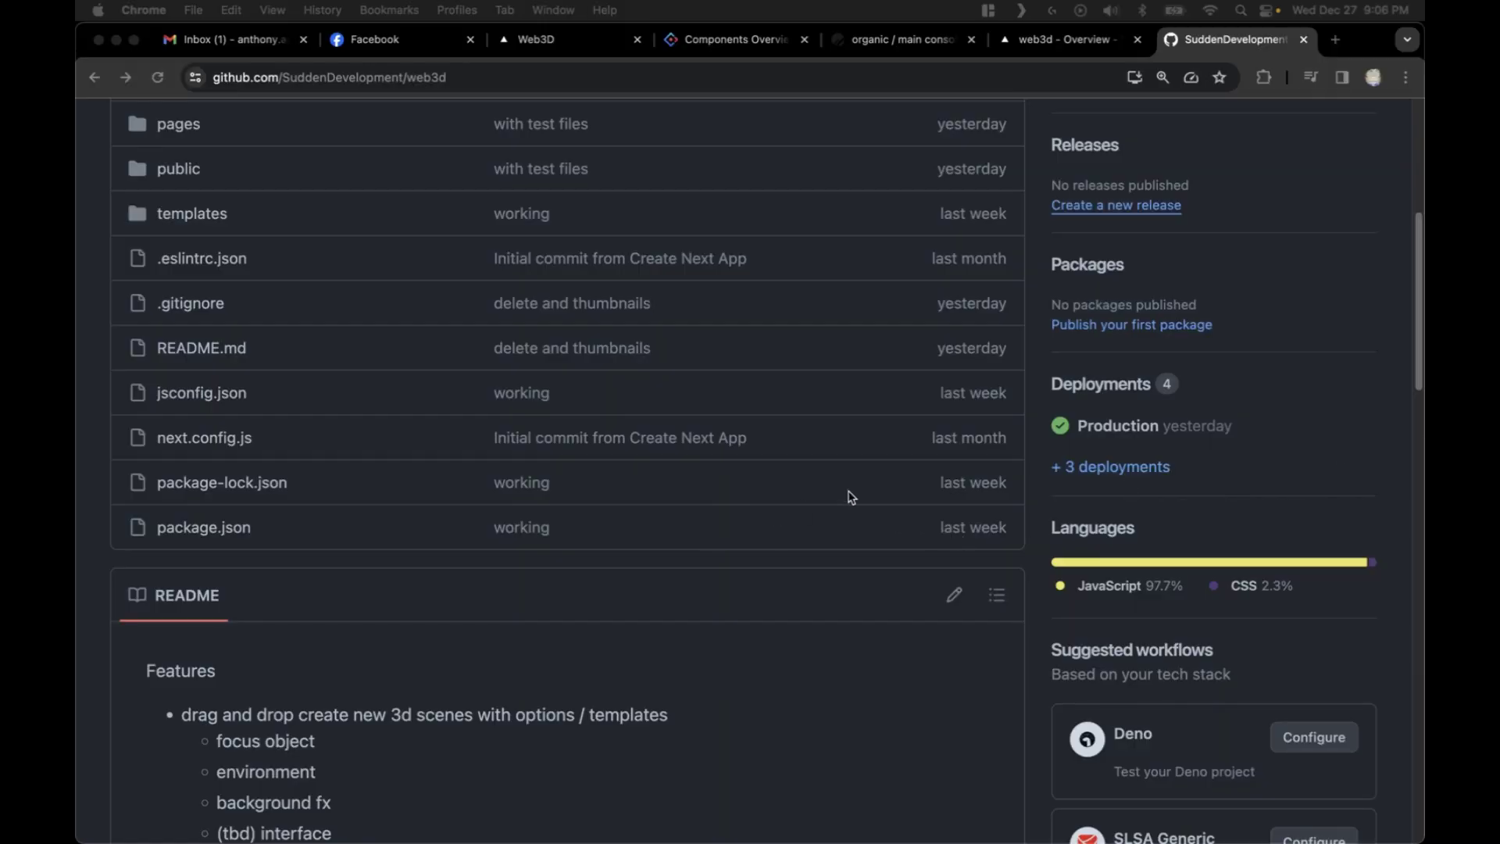
pyautogui.scroll(6, 851, 497)
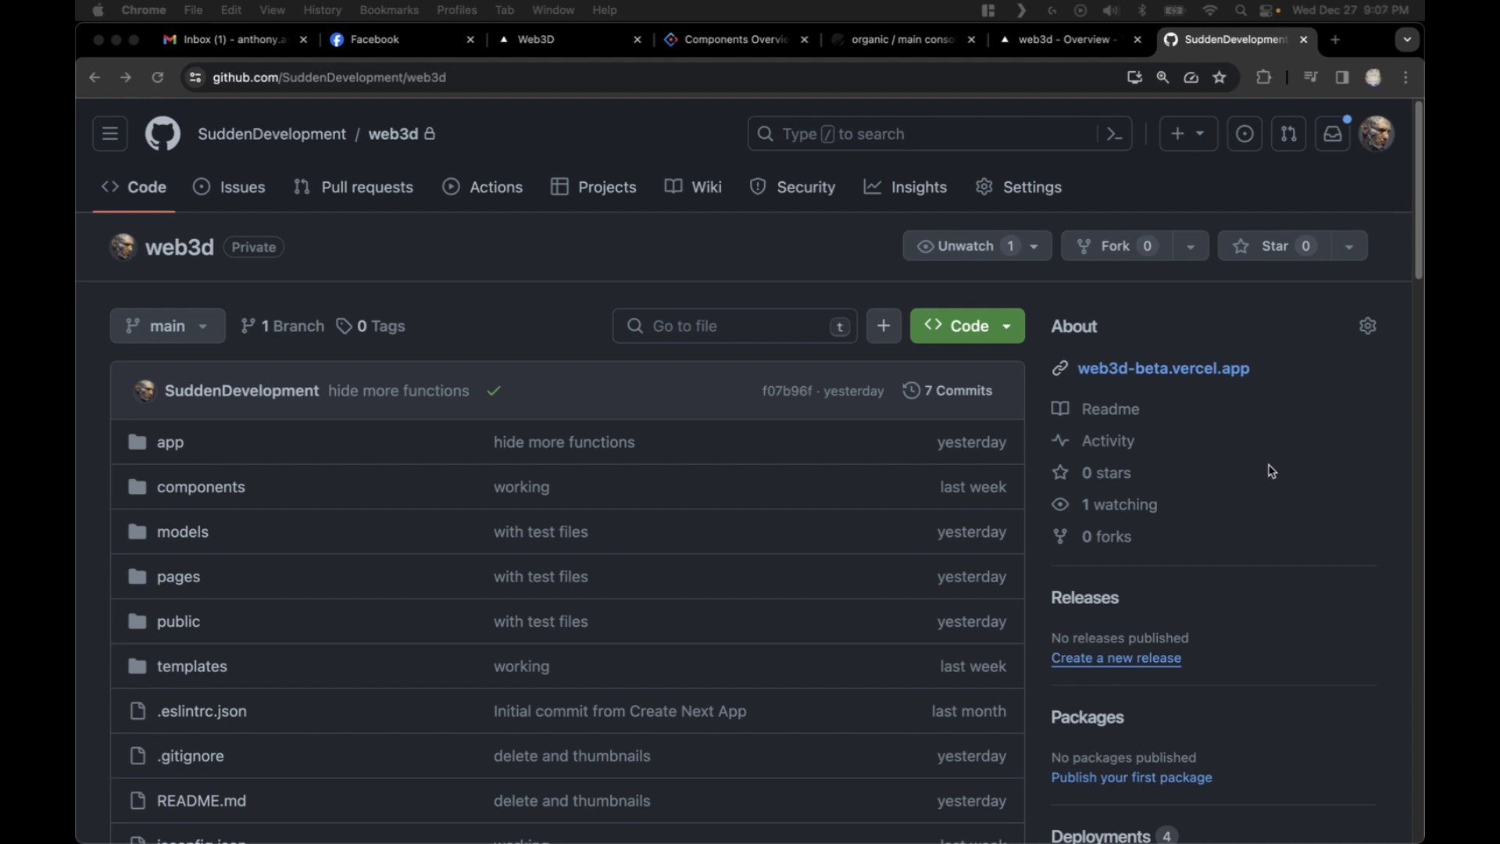
pyautogui.scroll(-6, 1271, 469)
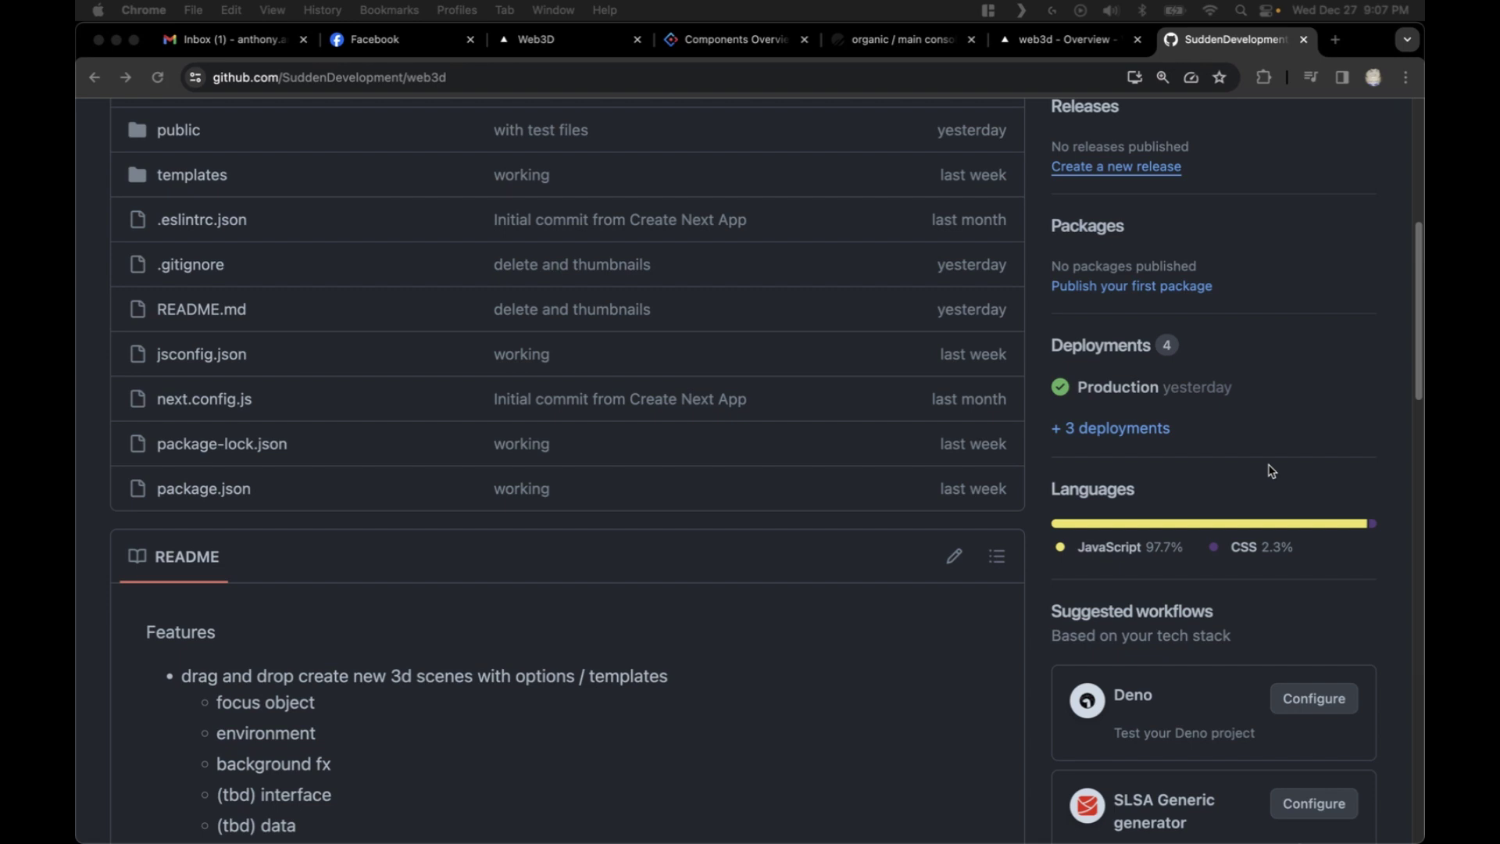
pyautogui.scroll(-10, 1271, 469)
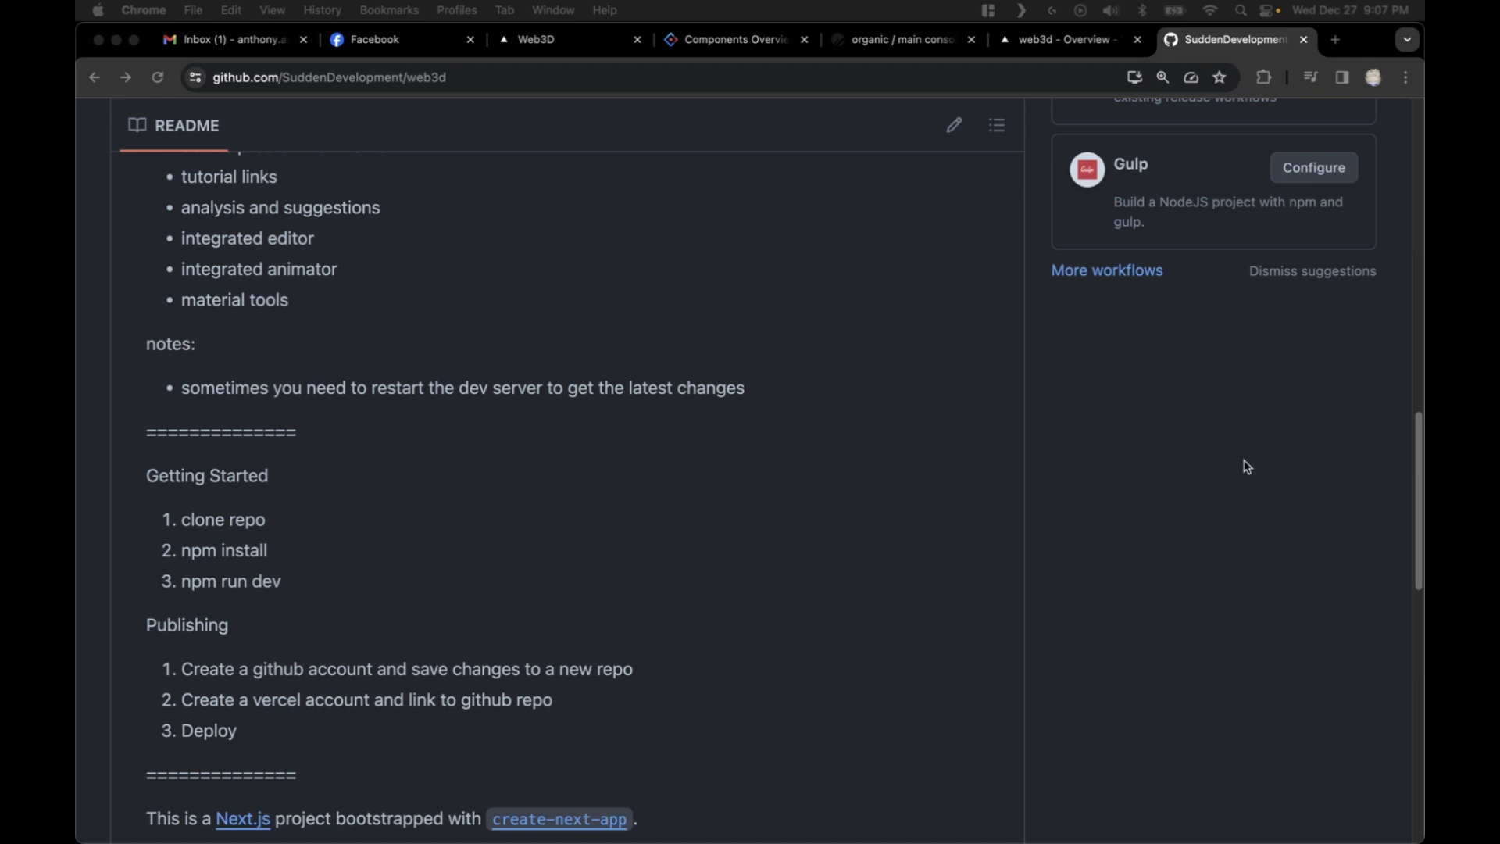
pyautogui.scroll(-7, 1242, 467)
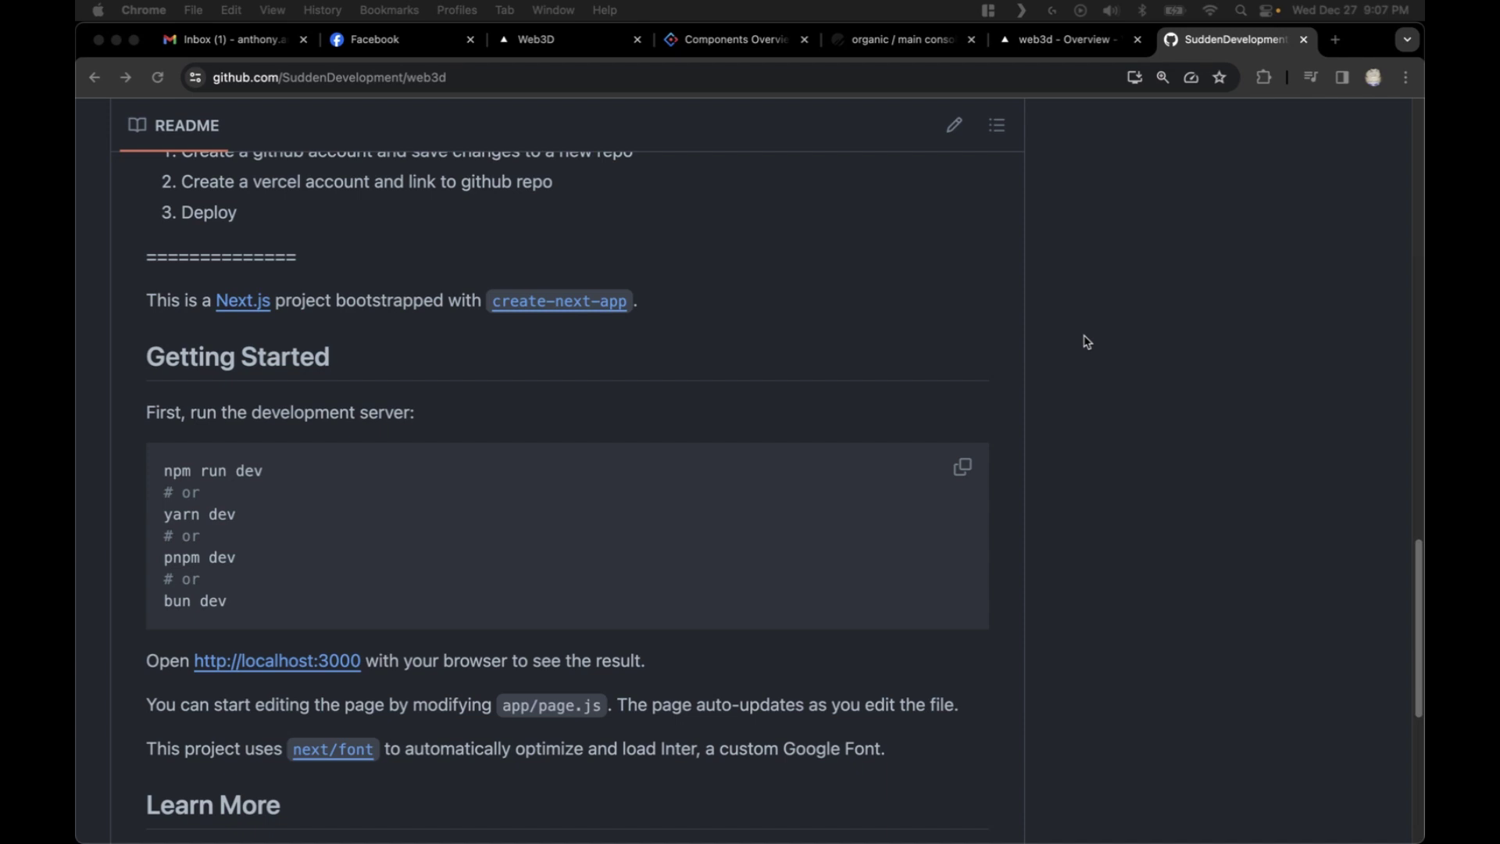
pyautogui.scroll(-3, 1087, 342)
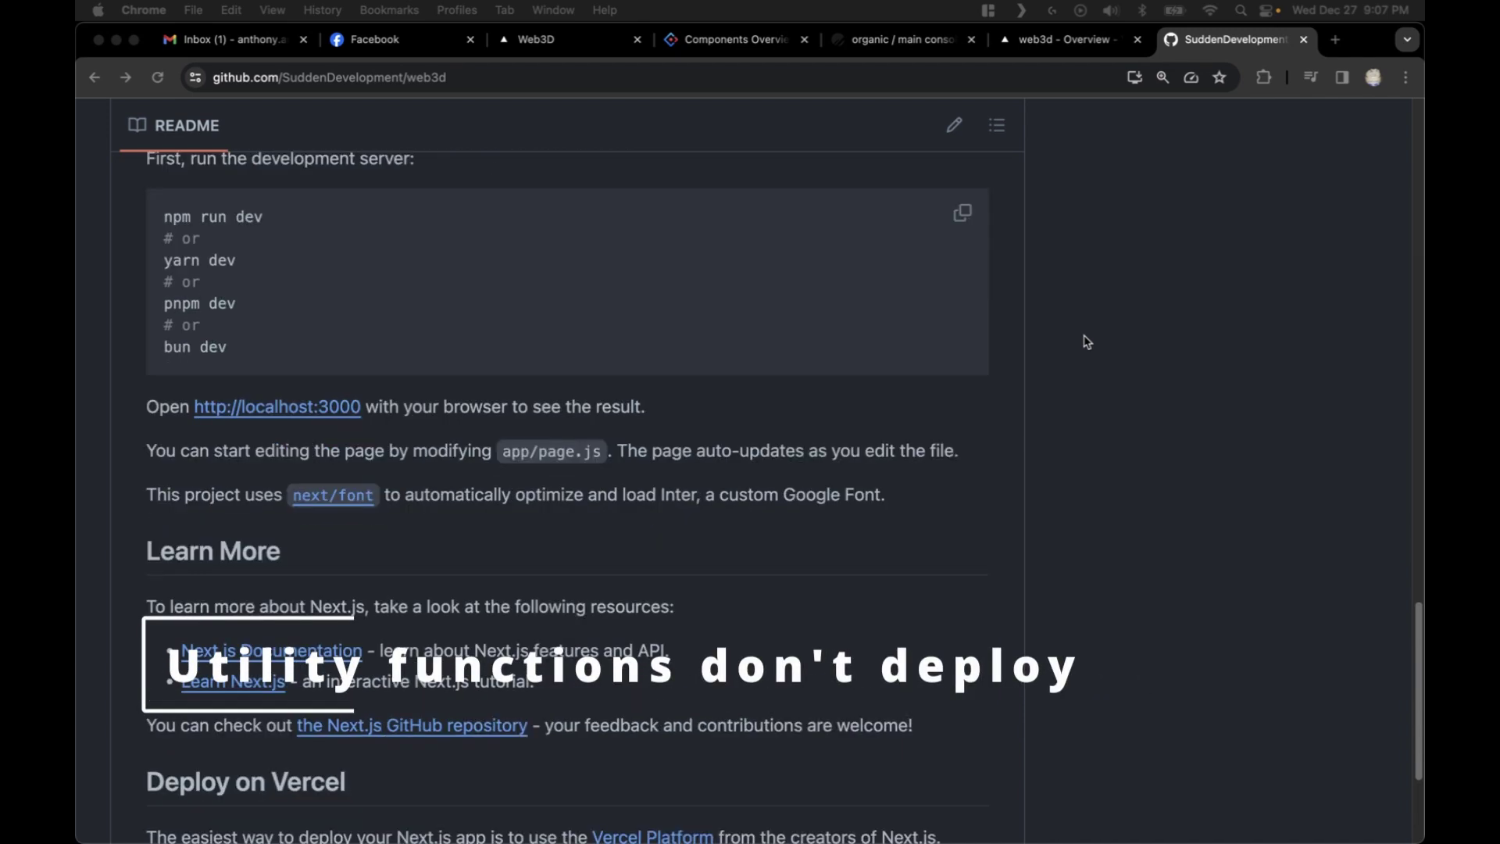
pyautogui.scroll(-3, 1087, 341)
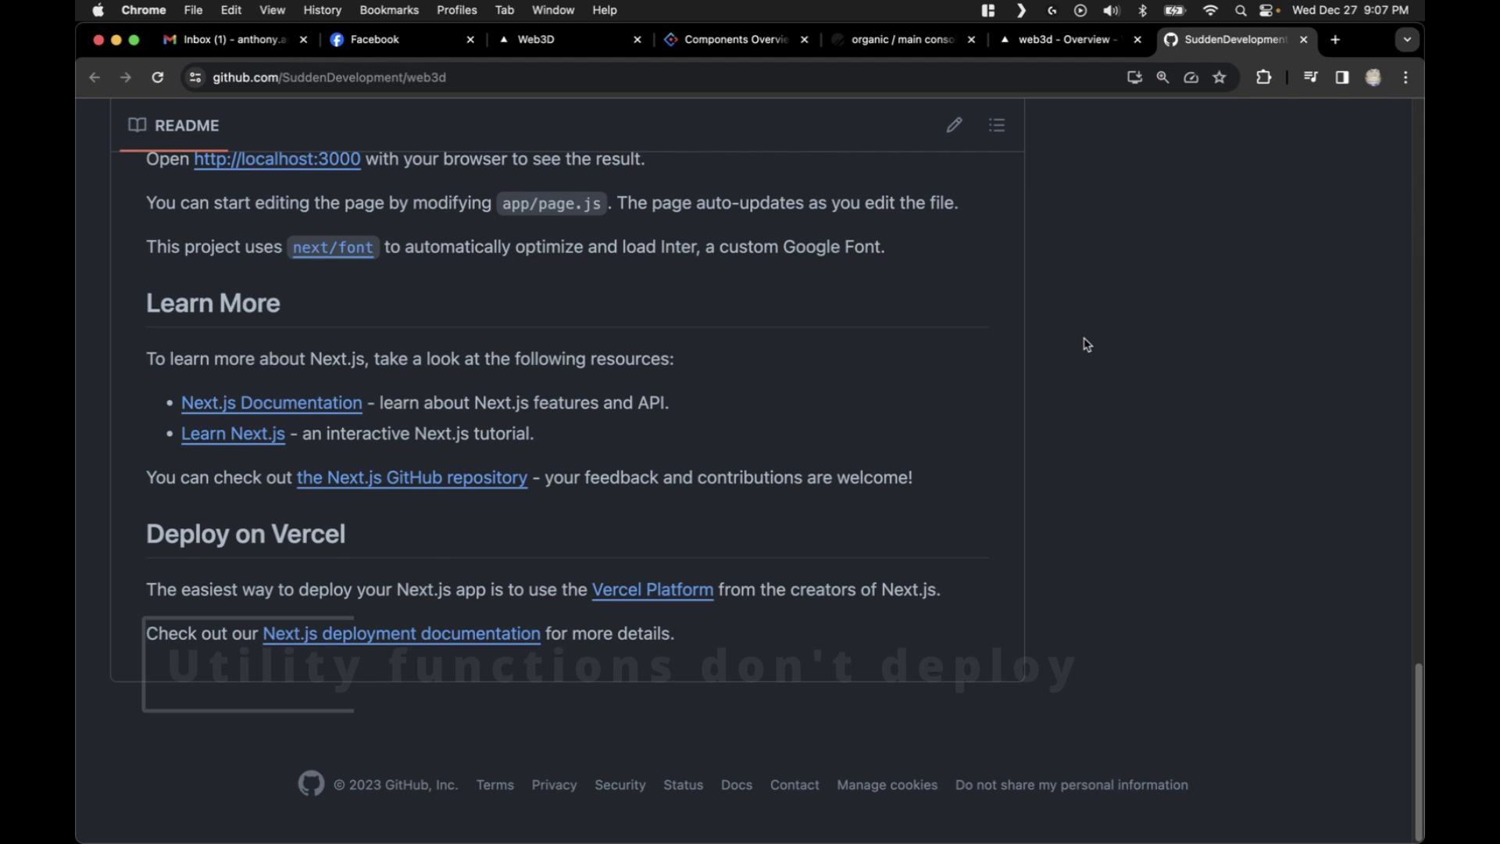
pyautogui.scroll(15, 1098, 348)
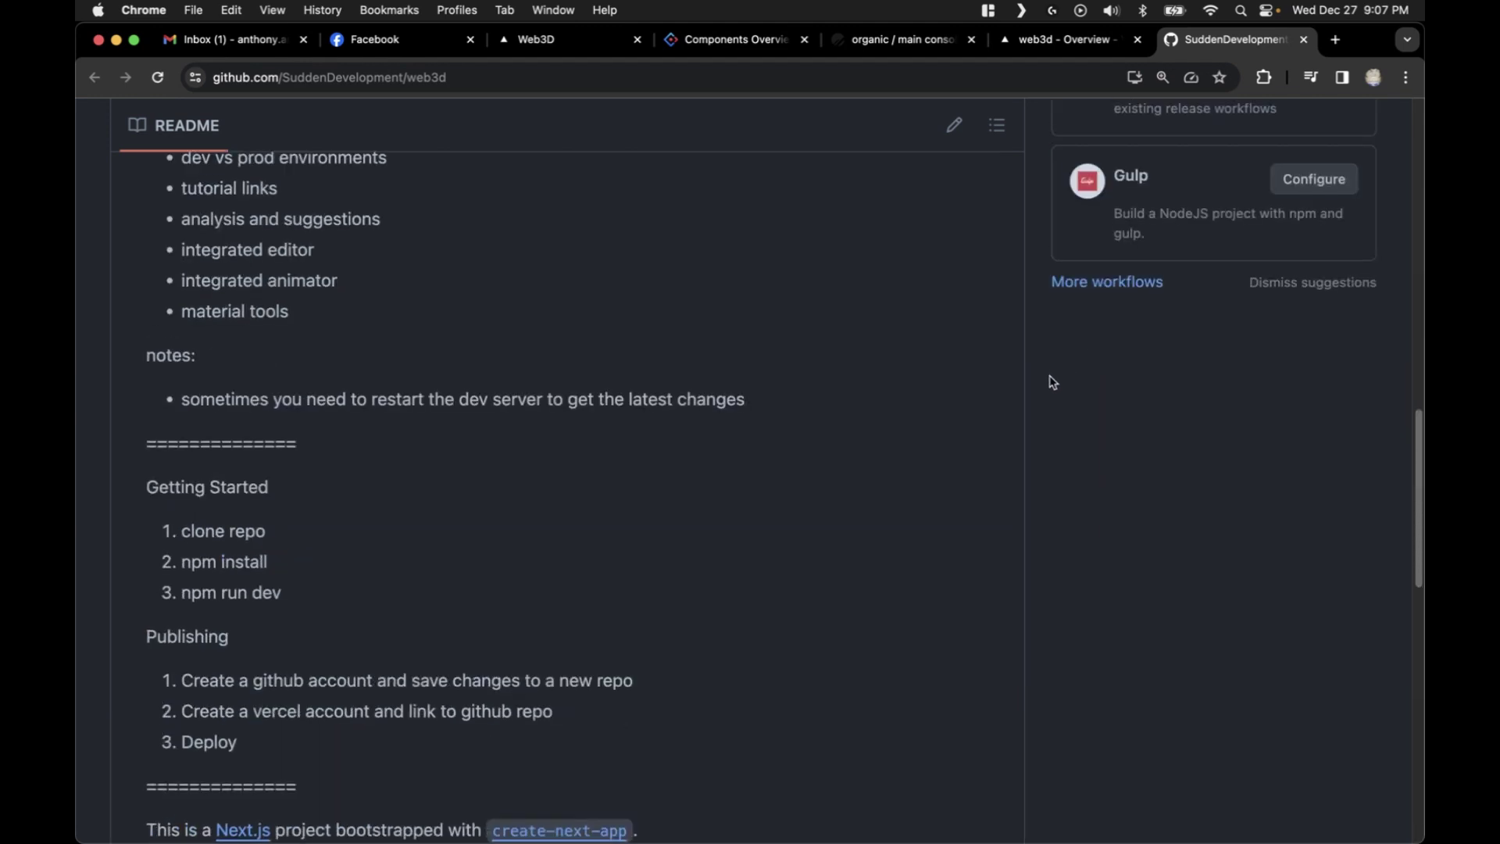
pyautogui.scroll(15, 1066, 383)
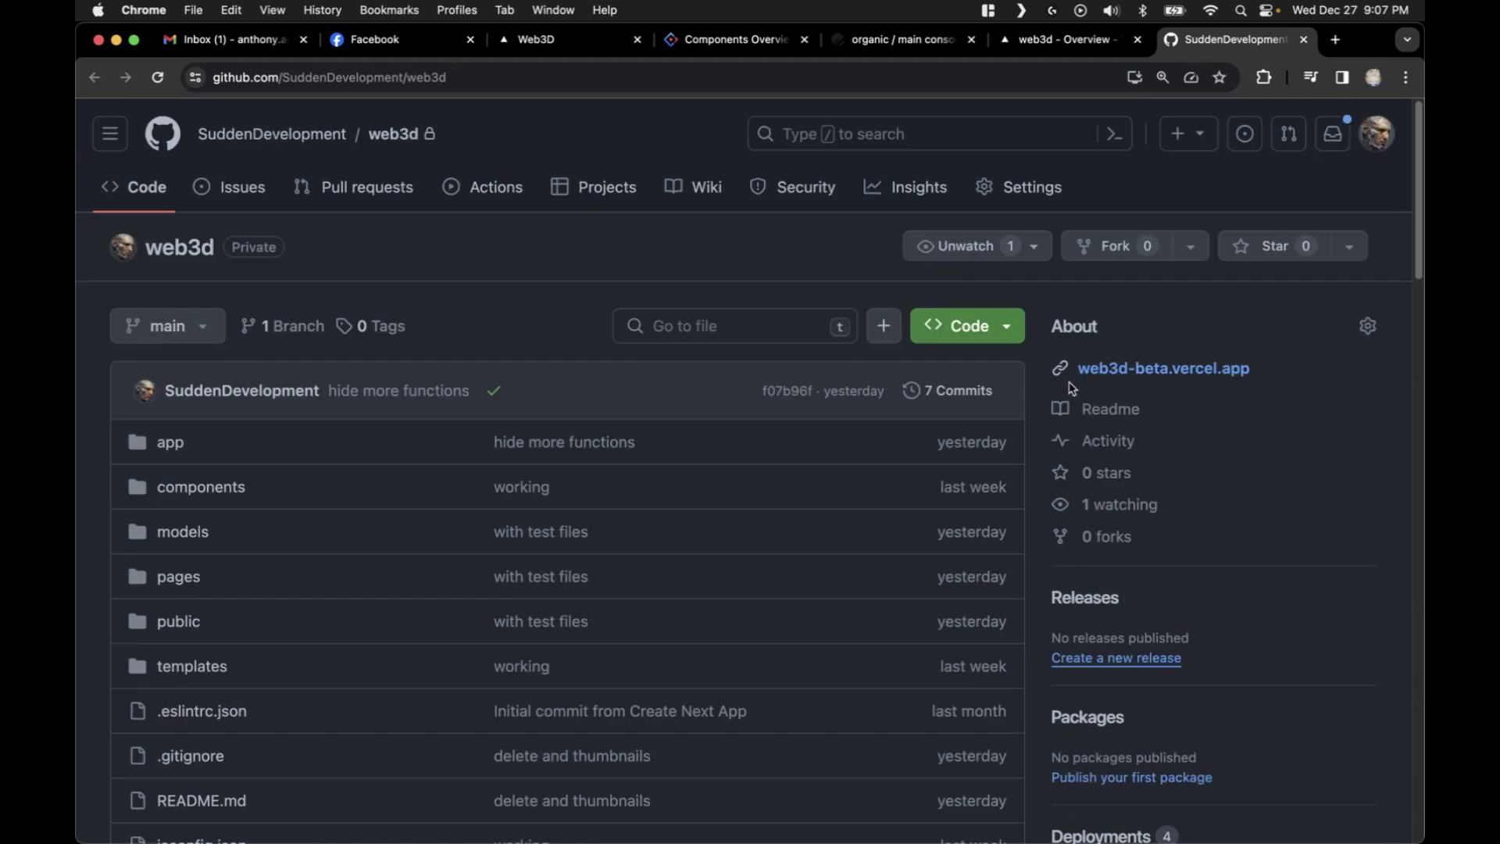
# From the Web3D assets dashboard, start a new page and name it 'test'.
pyautogui.click(593, 45)
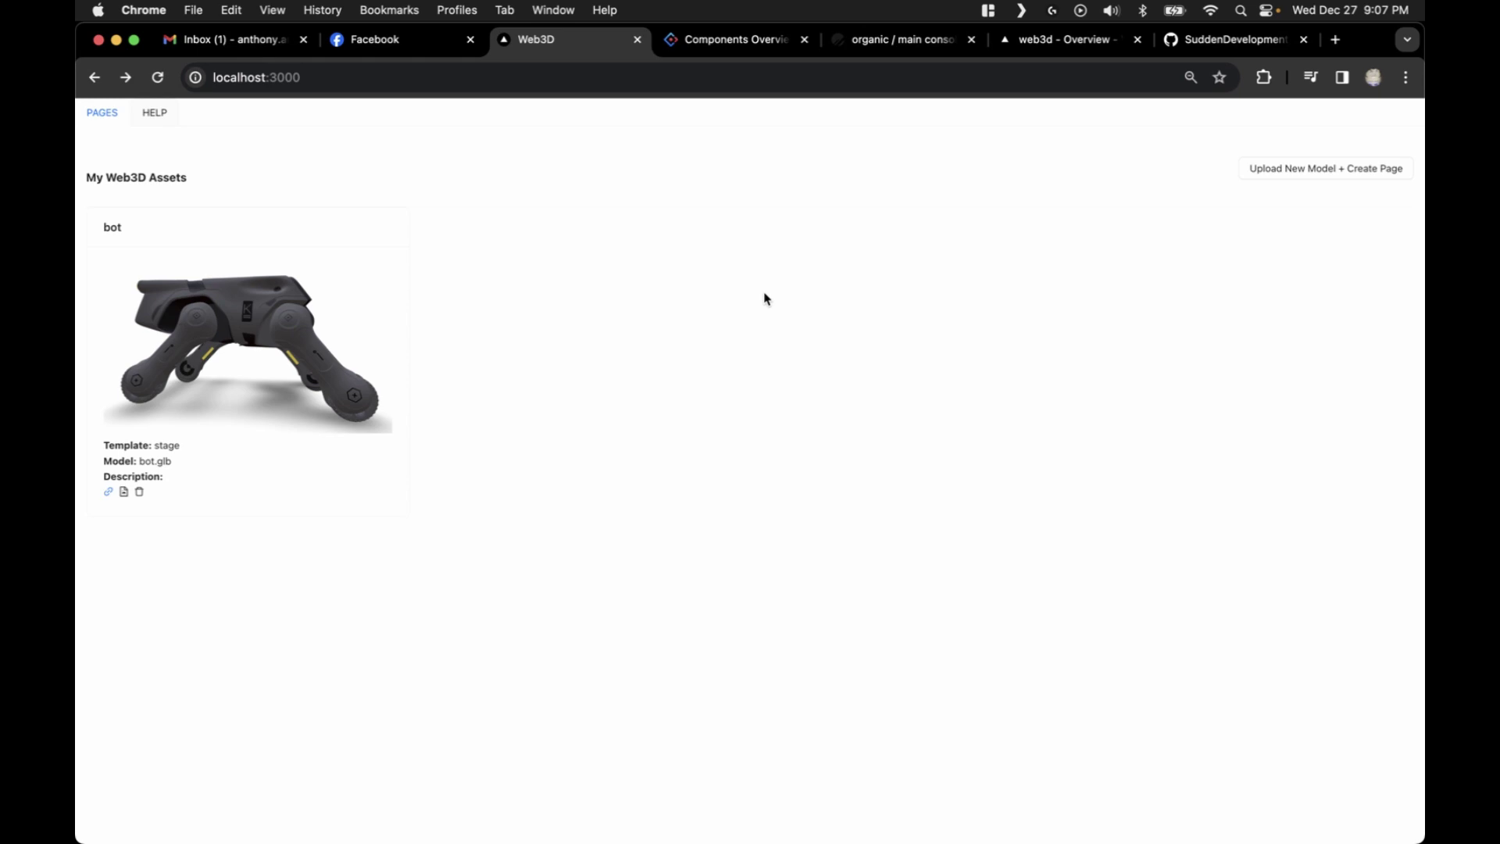
pyautogui.click(1267, 176)
pyautogui.click(760, 213)
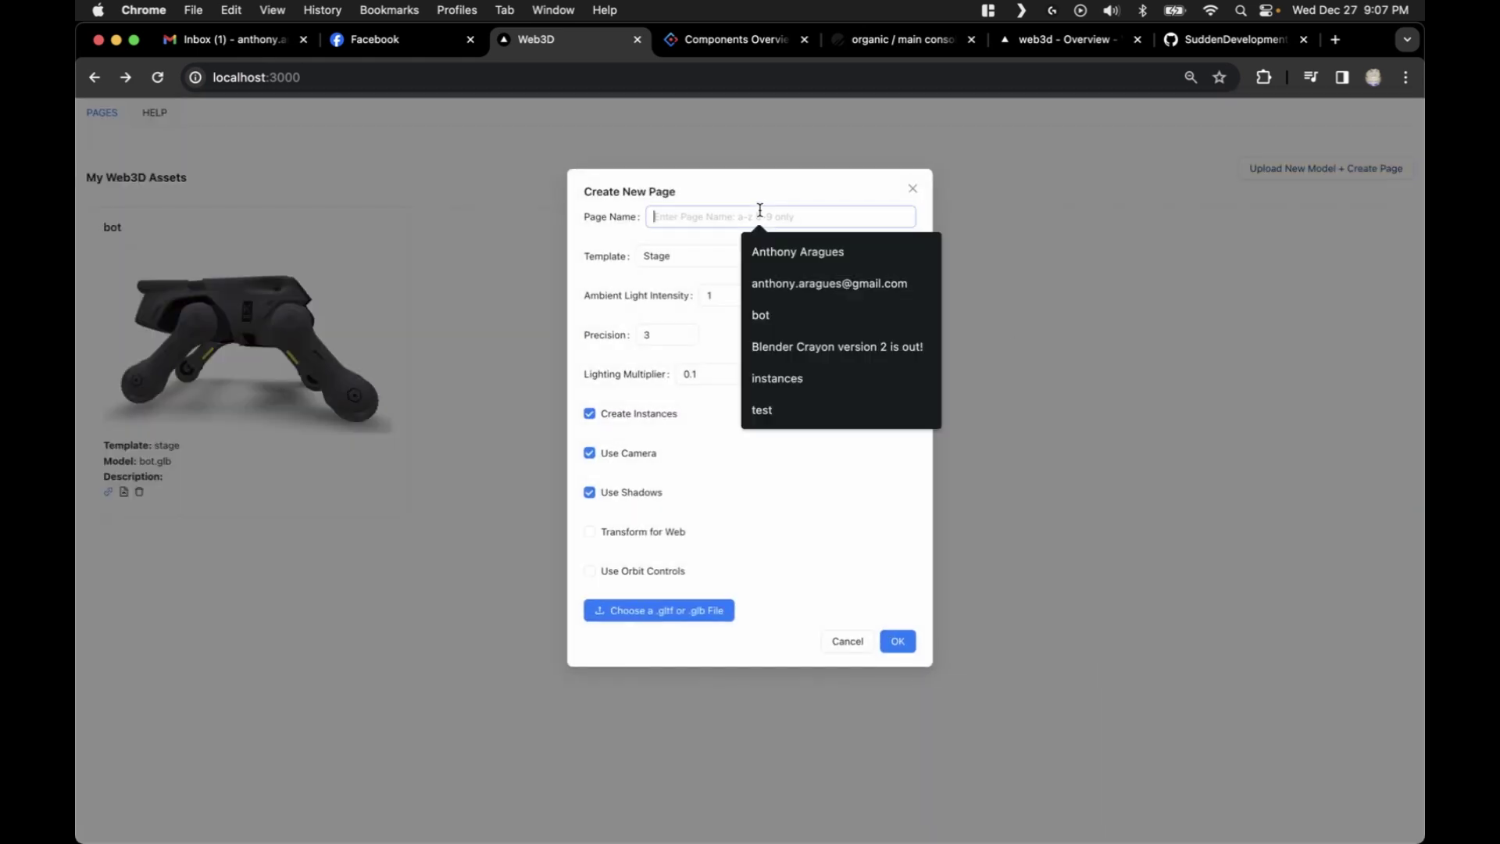
pyautogui.click(804, 408)
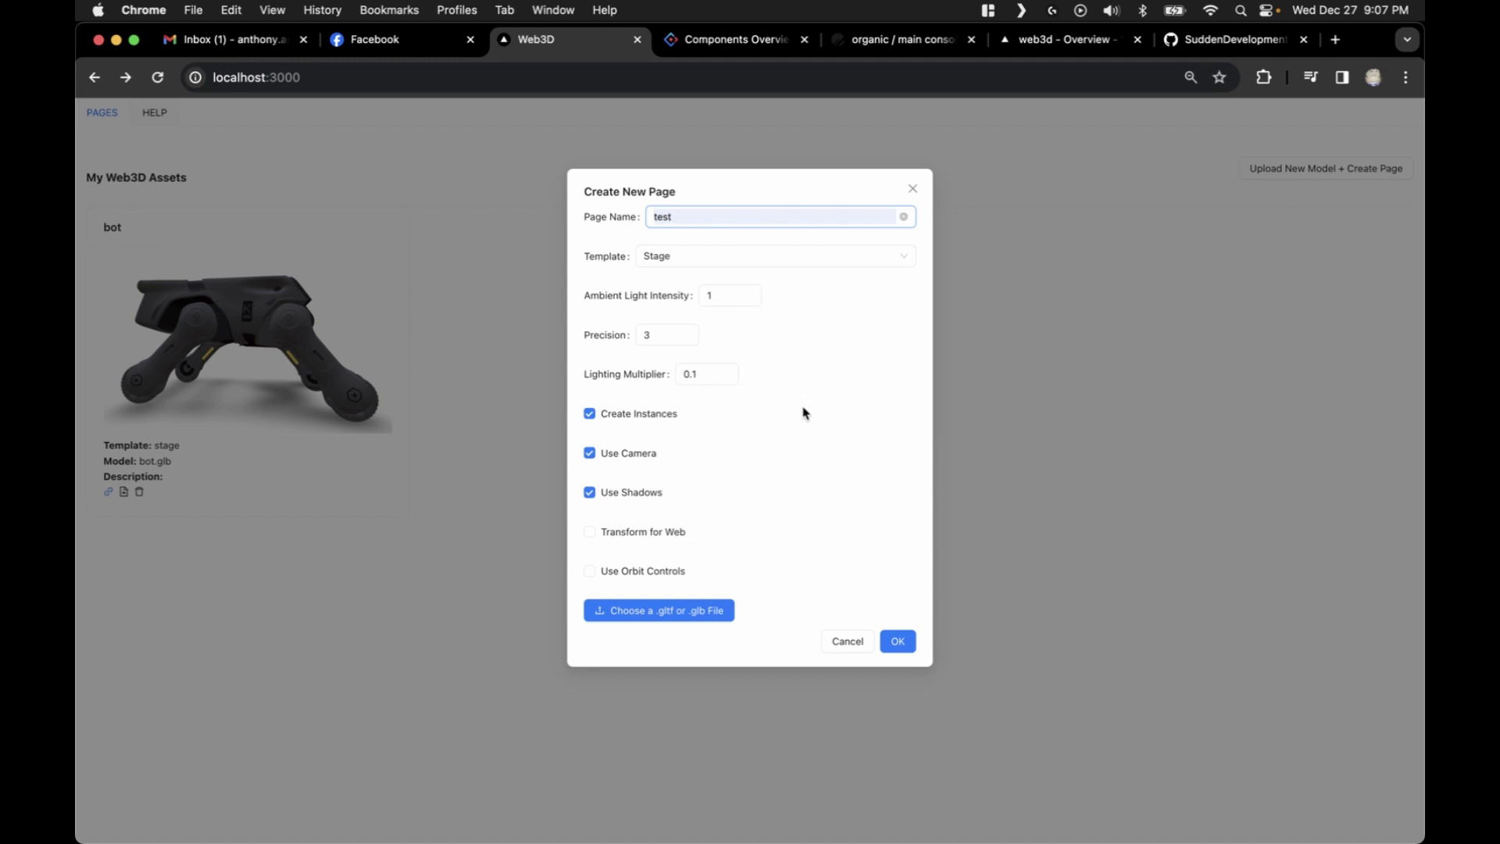
# Keep the Stage template, enable orbit controls, and bring up the .gltf/.glb file chooser.
pyautogui.click(827, 262)
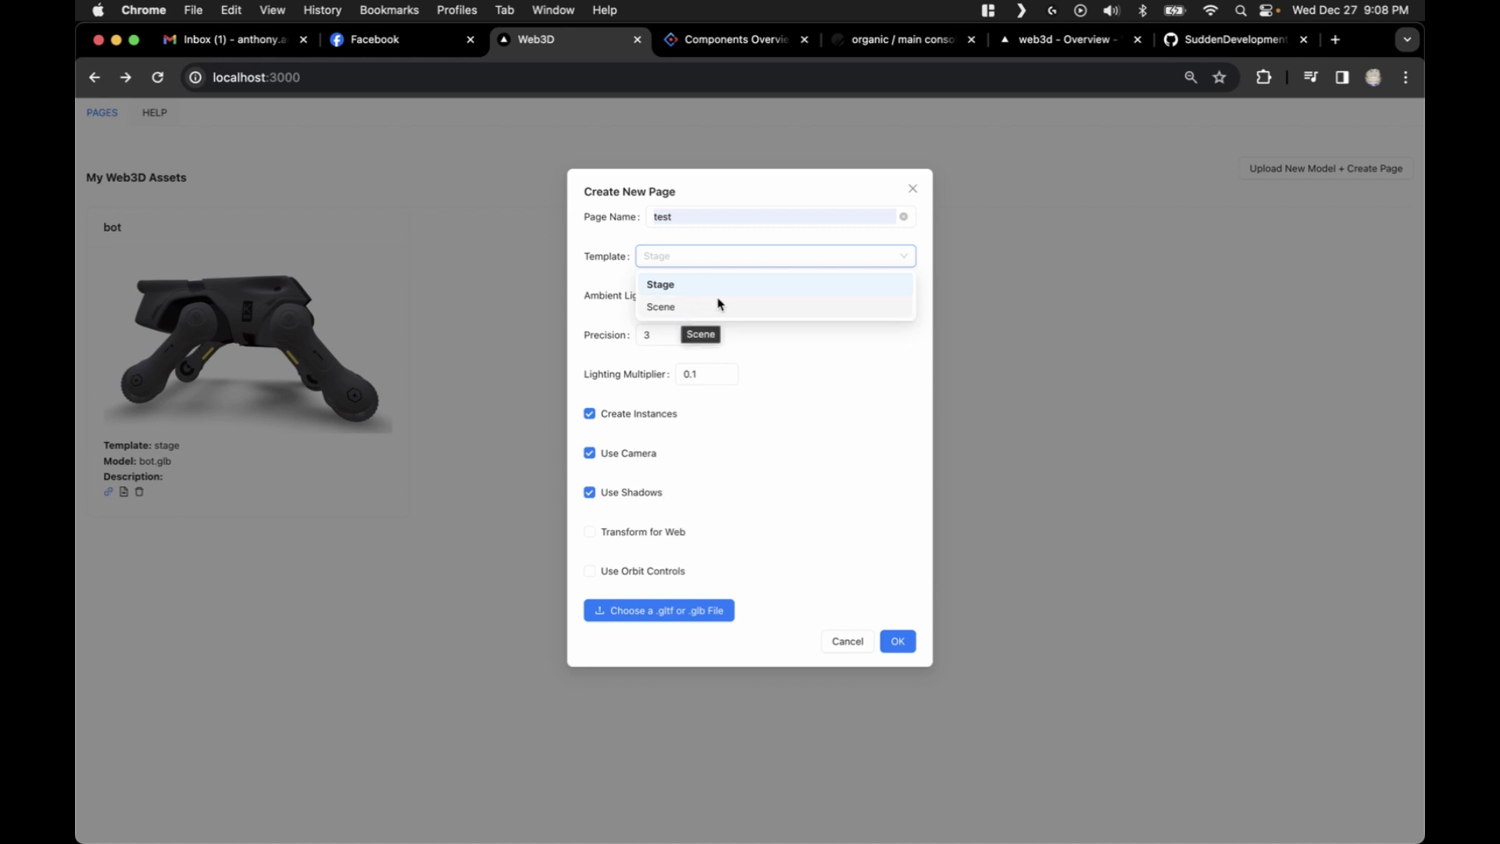
pyautogui.click(681, 311)
pyautogui.click(693, 261)
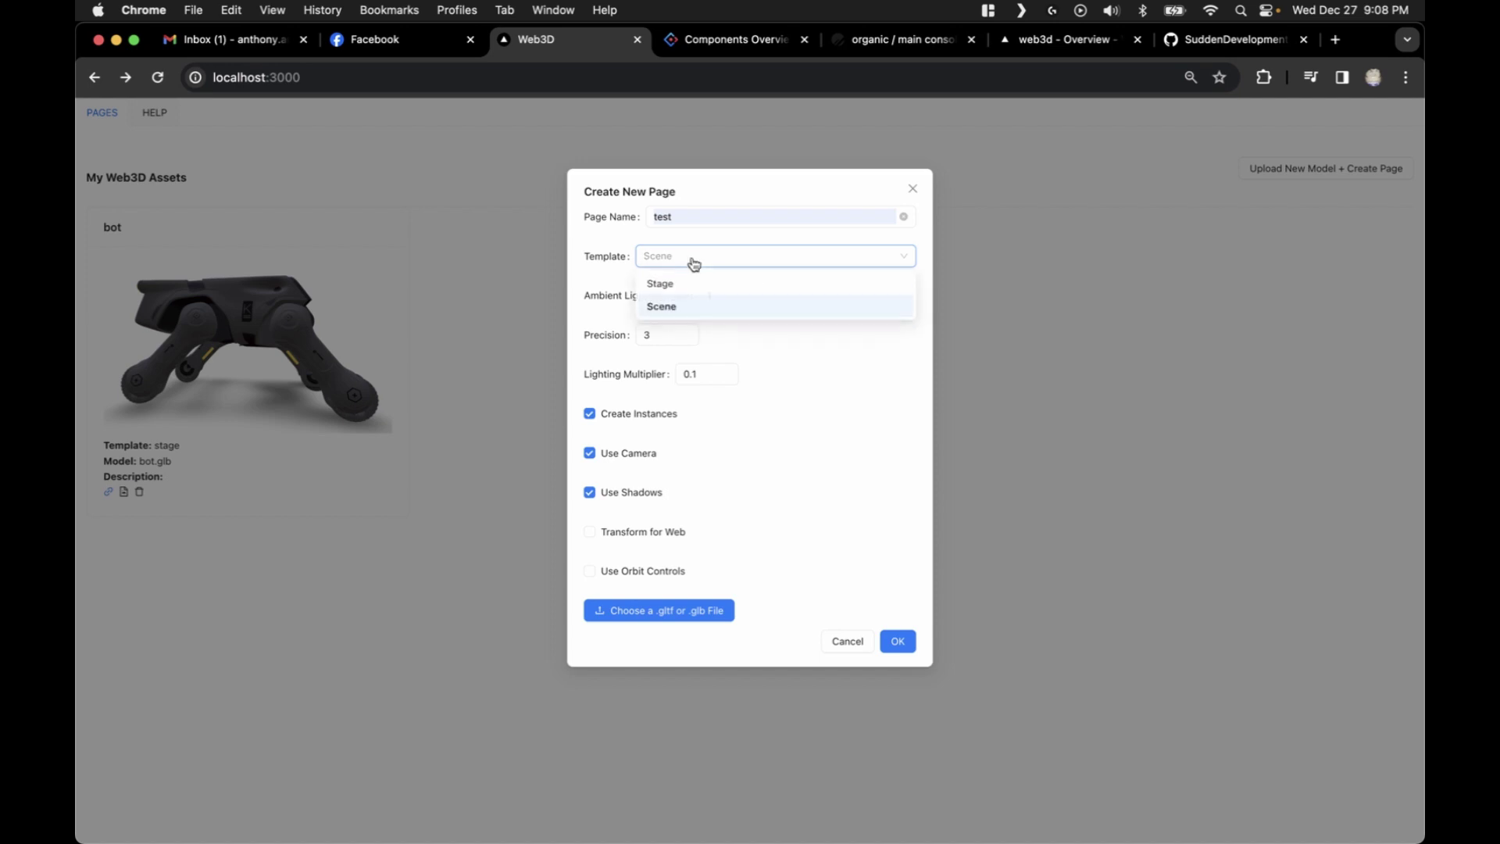
pyautogui.click(699, 285)
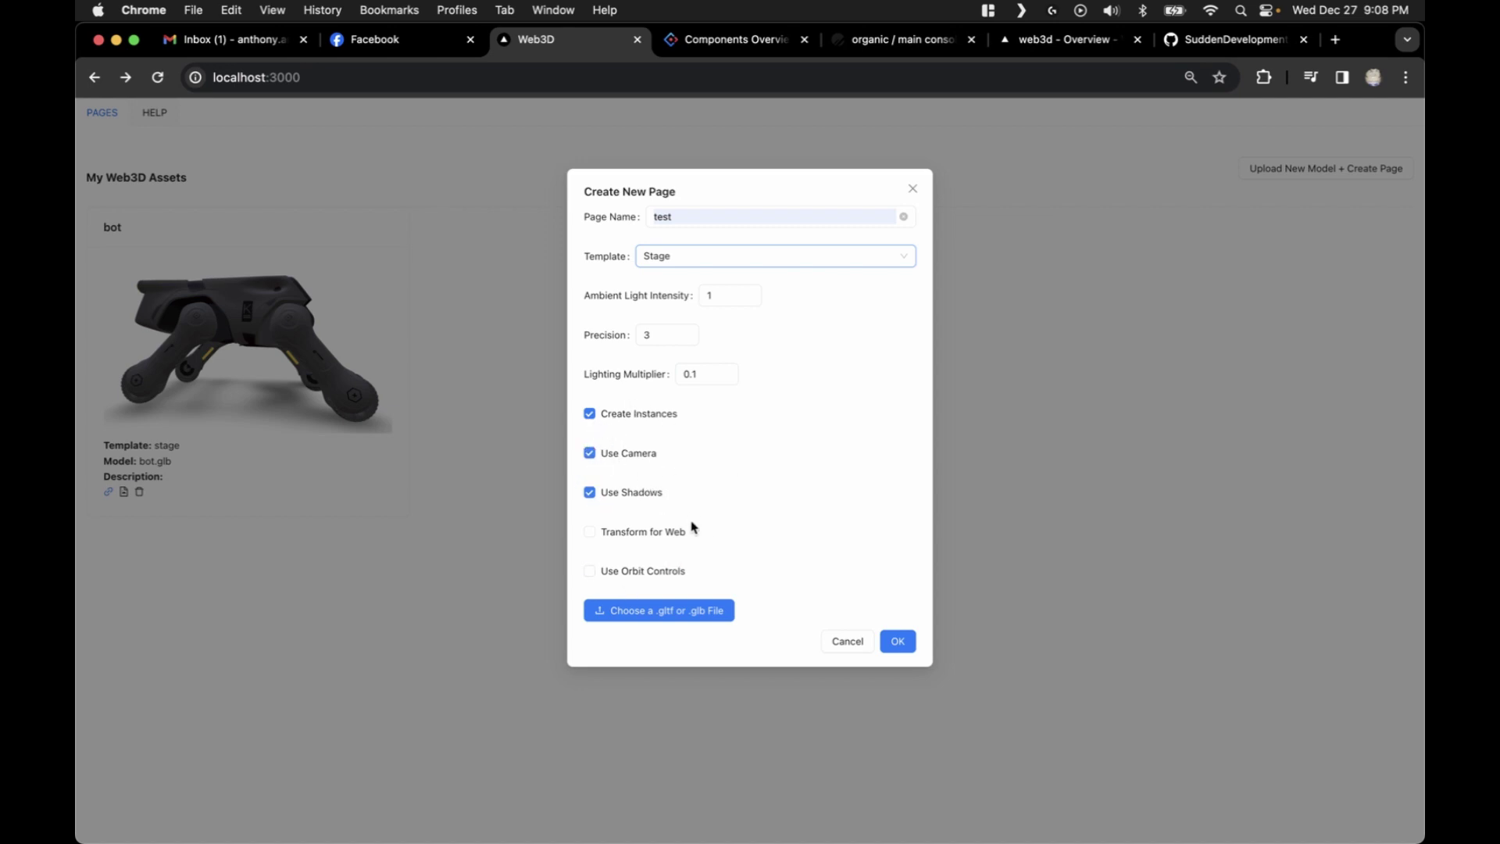
pyautogui.click(589, 571)
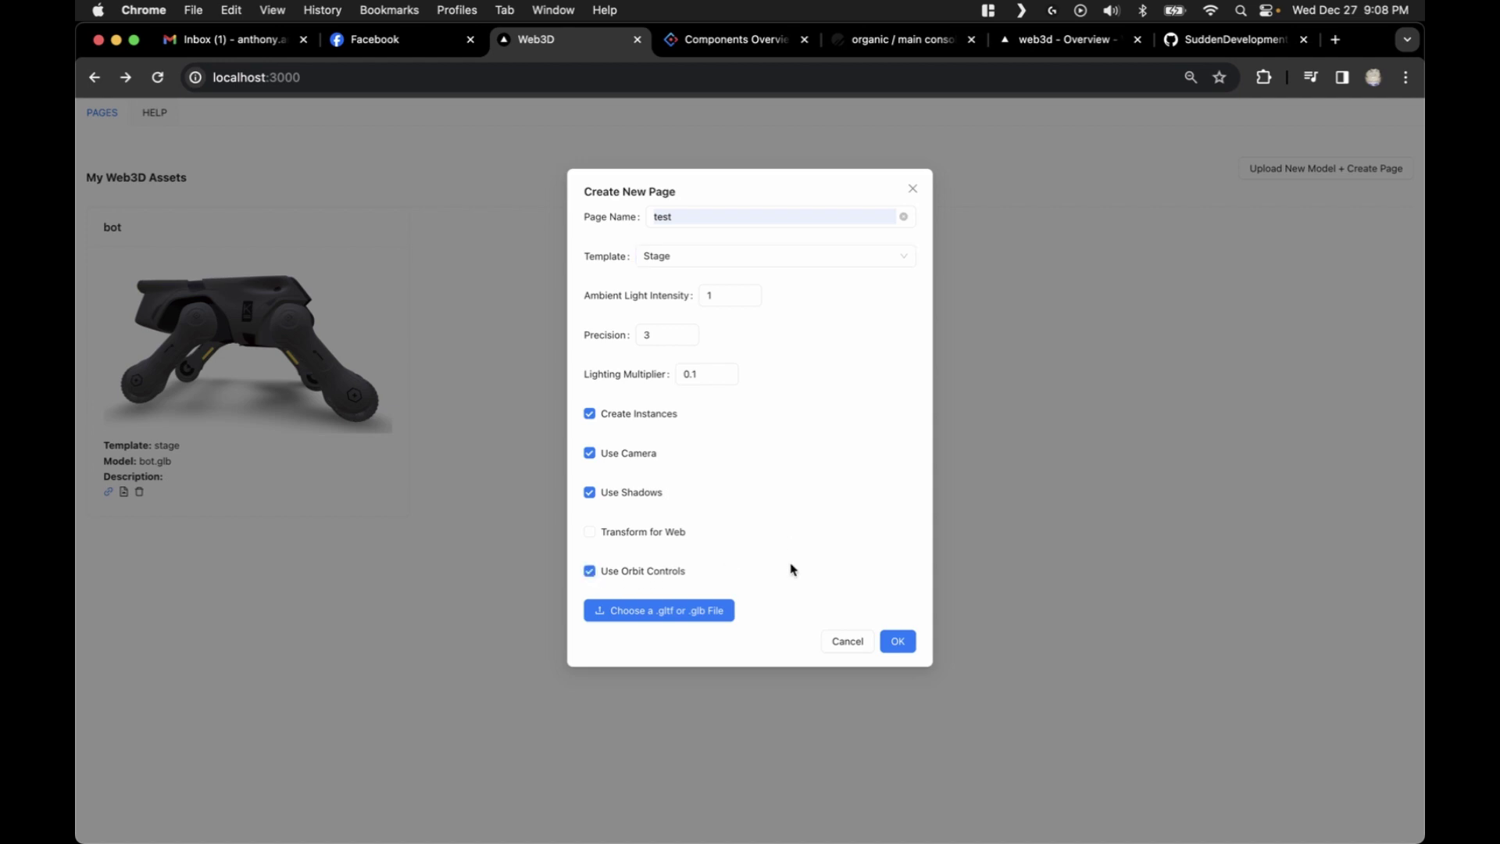
pyautogui.click(688, 622)
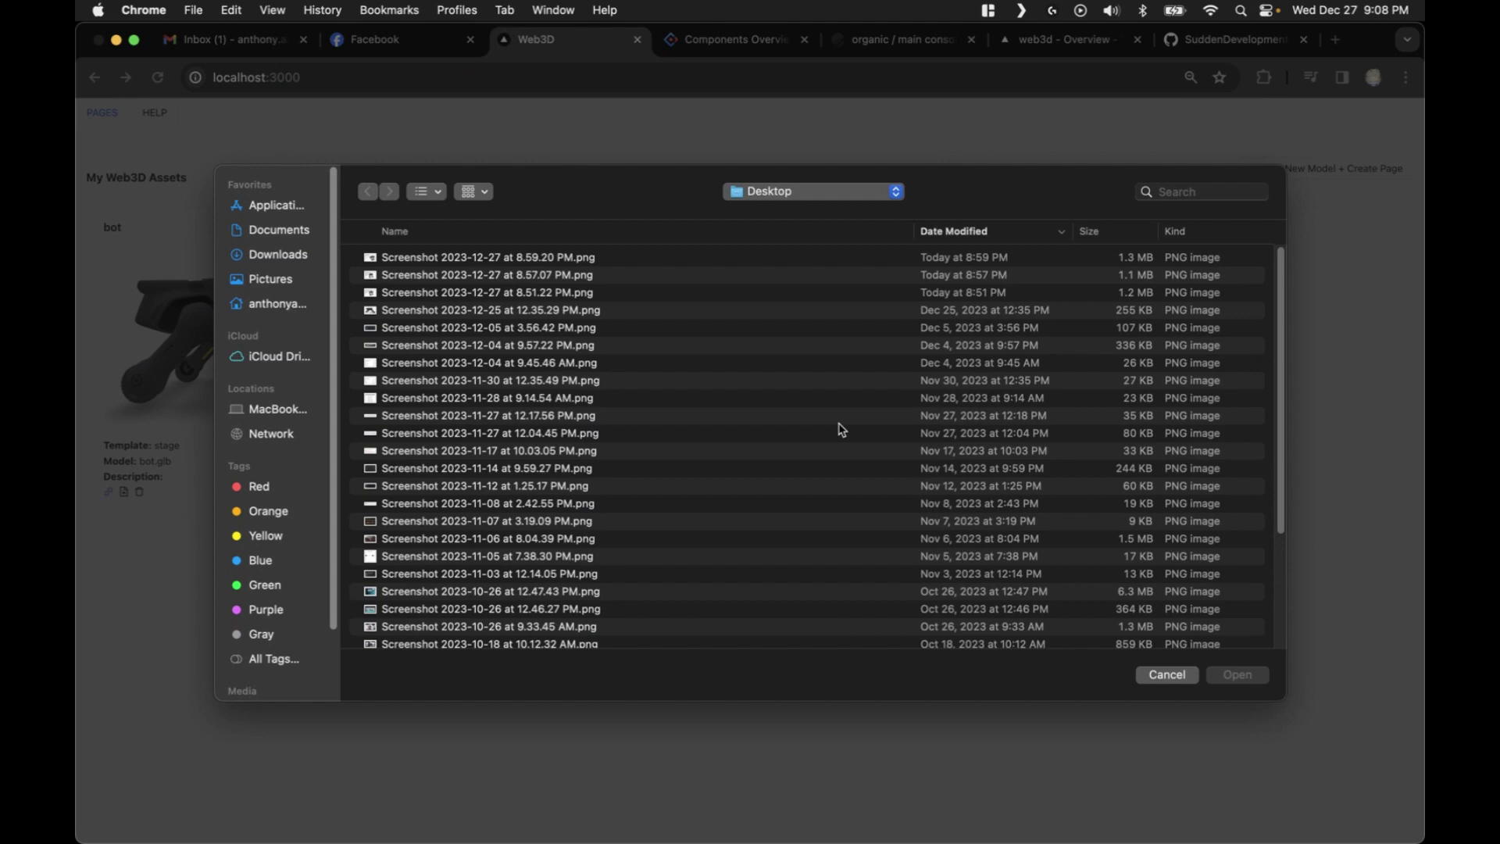
pyautogui.click(293, 257)
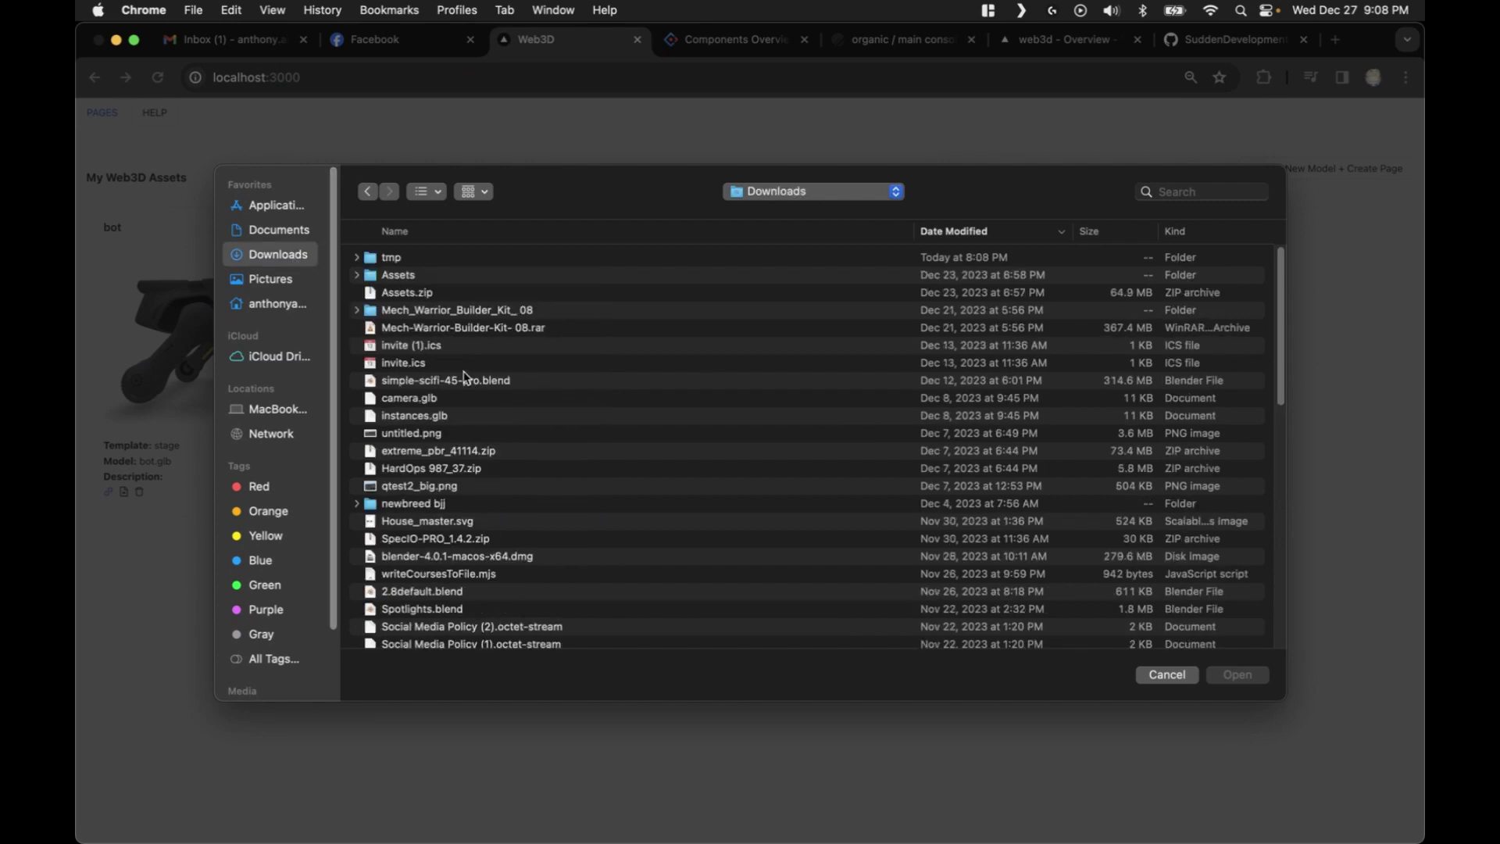
pyautogui.doubleClick(422, 398)
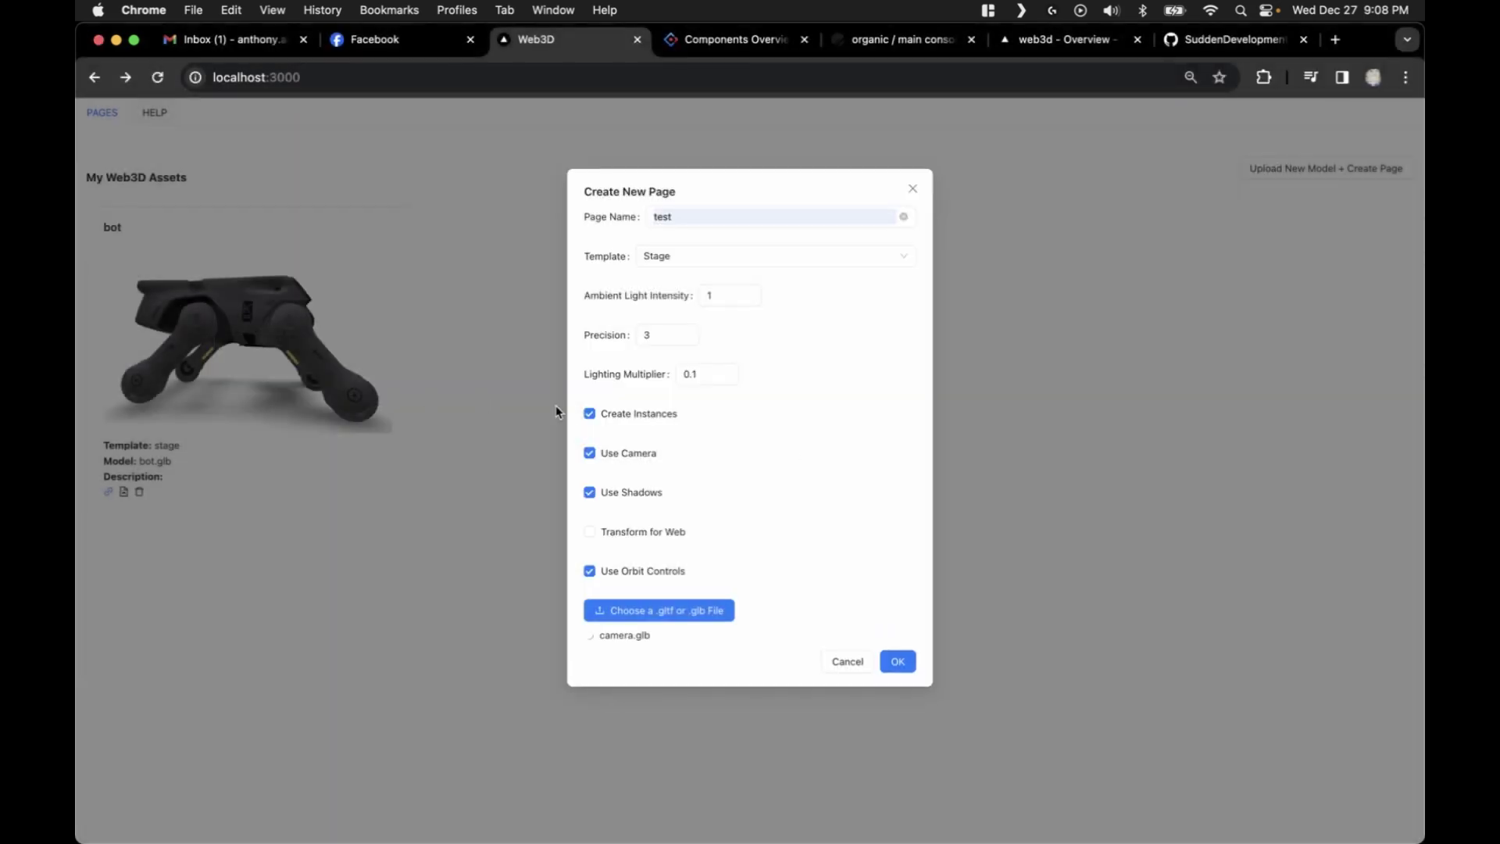
pyautogui.click(898, 663)
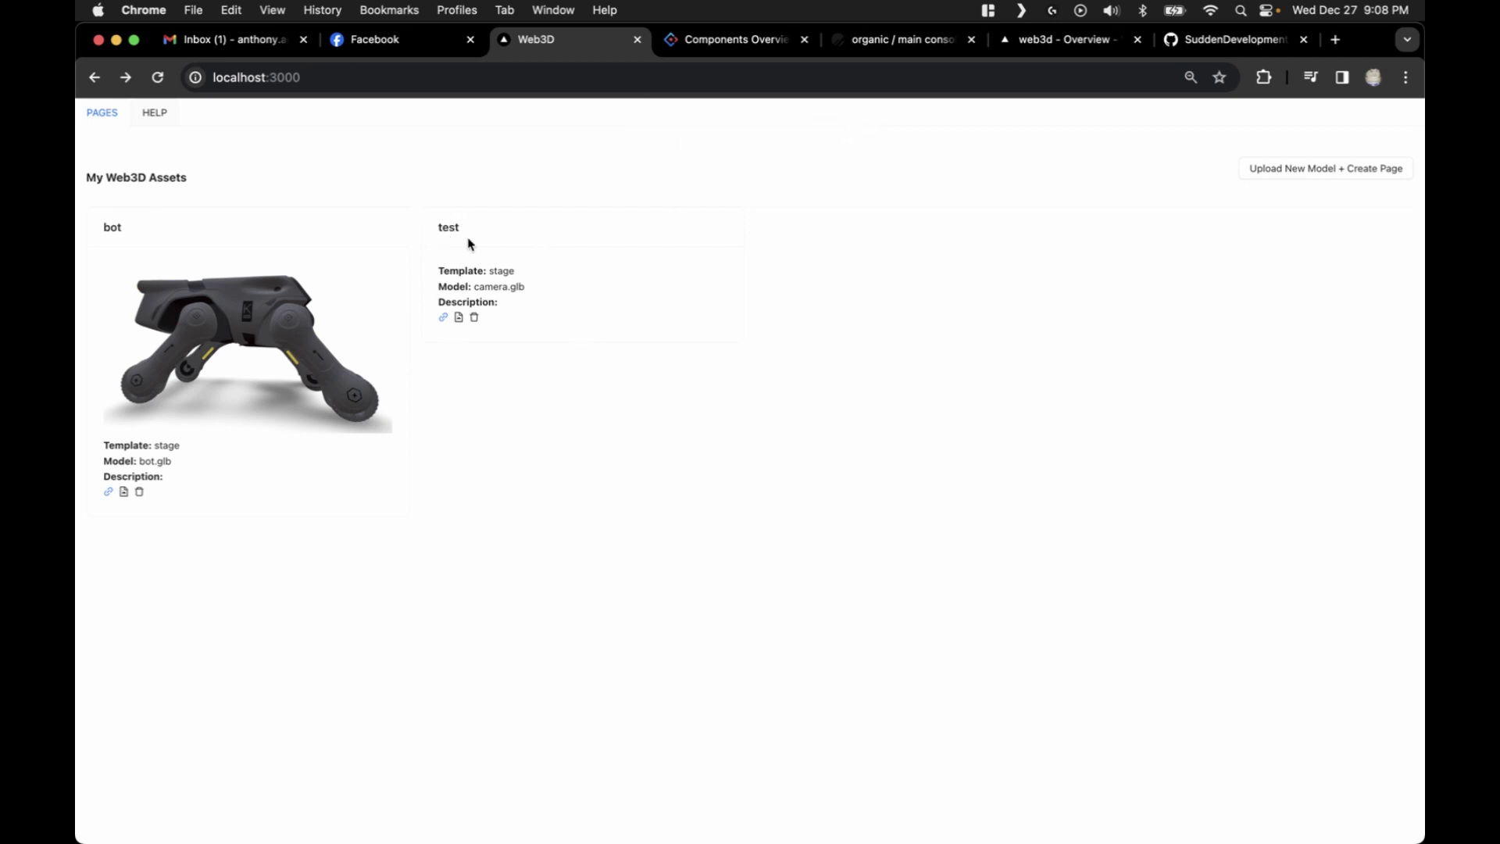
pyautogui.click(458, 317)
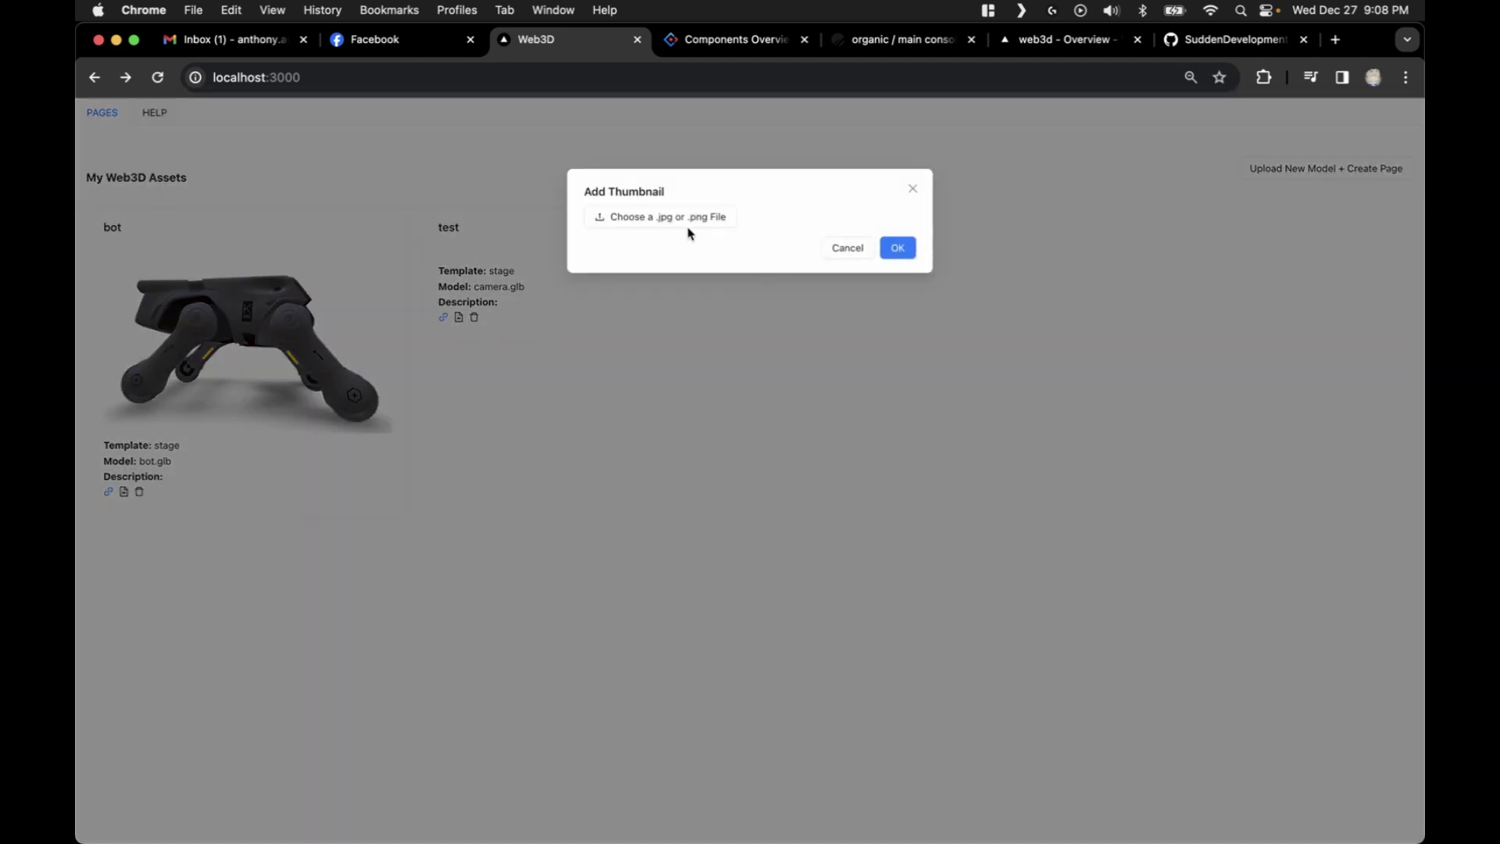
pyautogui.click(912, 189)
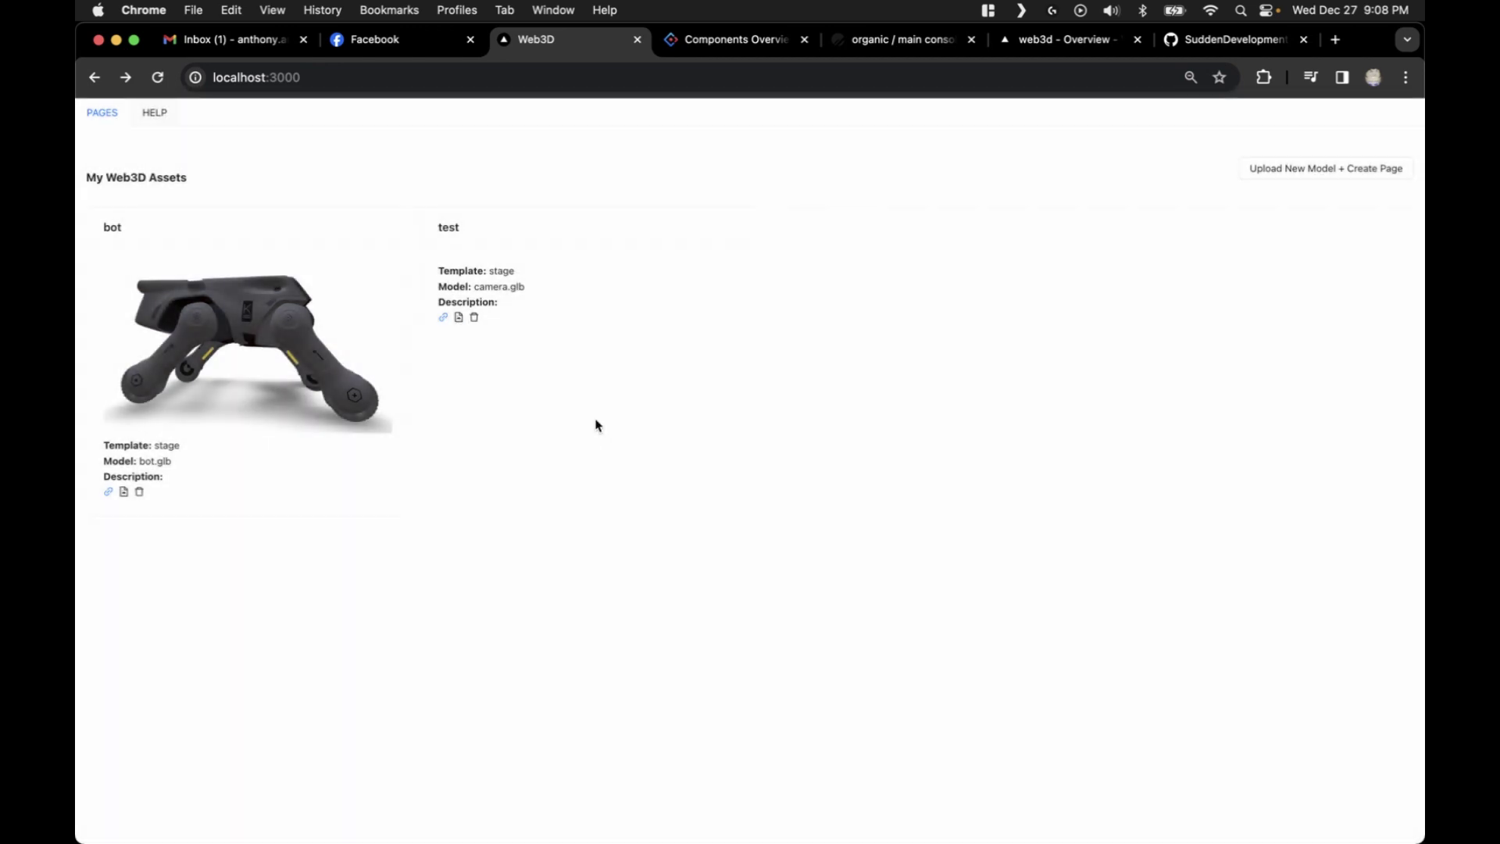
pyautogui.click(637, 428)
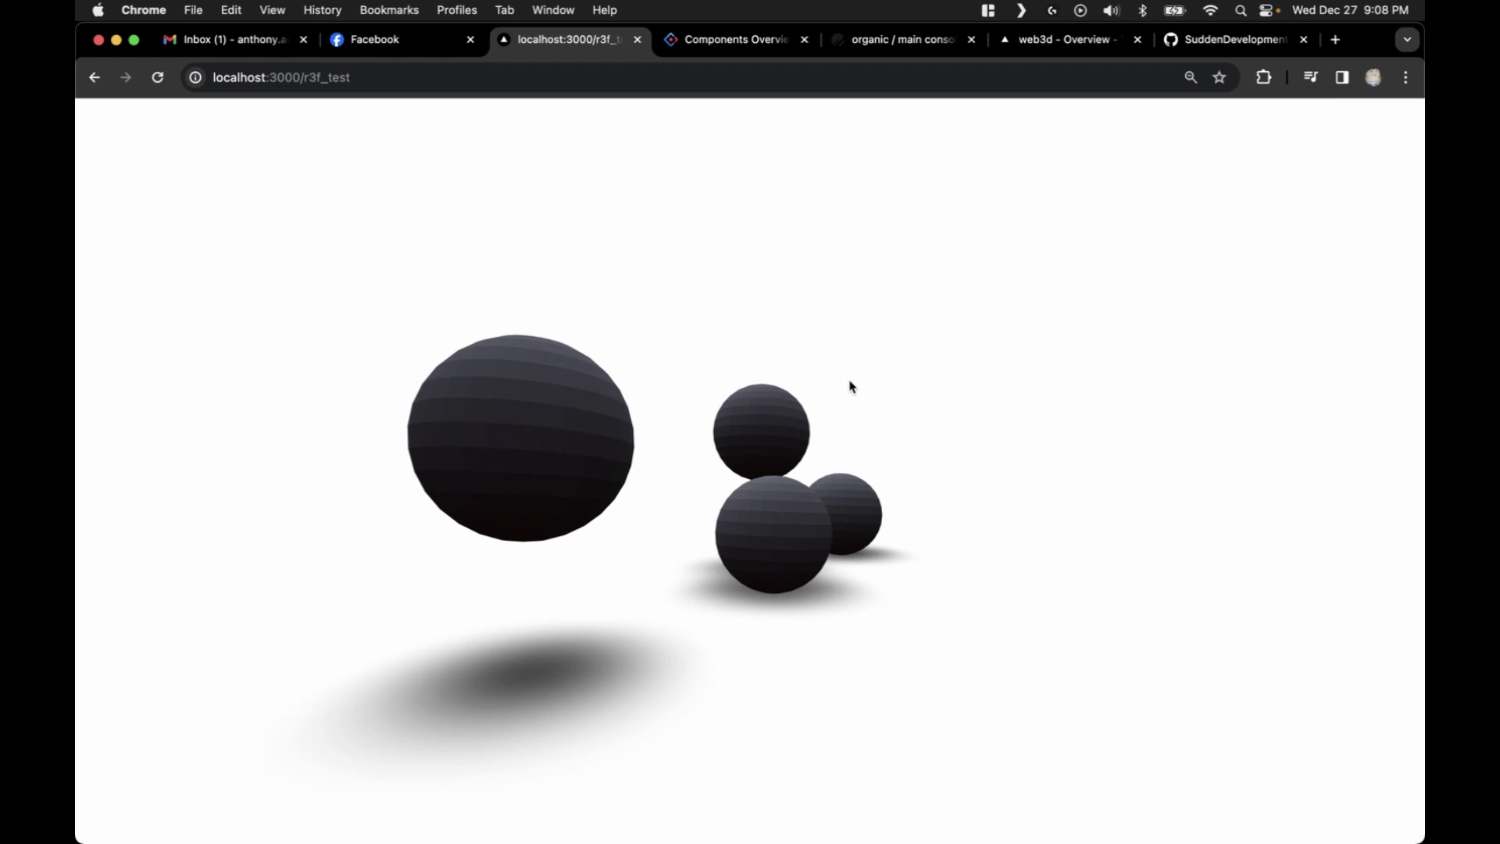
pyautogui.moveTo(703, 420)
pyautogui.mouseDown()
pyautogui.moveTo(690, 402)
pyautogui.moveTo(830, 422)
pyautogui.moveTo(790, 362)
pyautogui.moveTo(832, 356)
pyautogui.moveTo(807, 443)
pyautogui.moveTo(757, 436)
pyautogui.moveTo(817, 384)
pyautogui.mouseUp()
pyautogui.press('super+bracketleft')
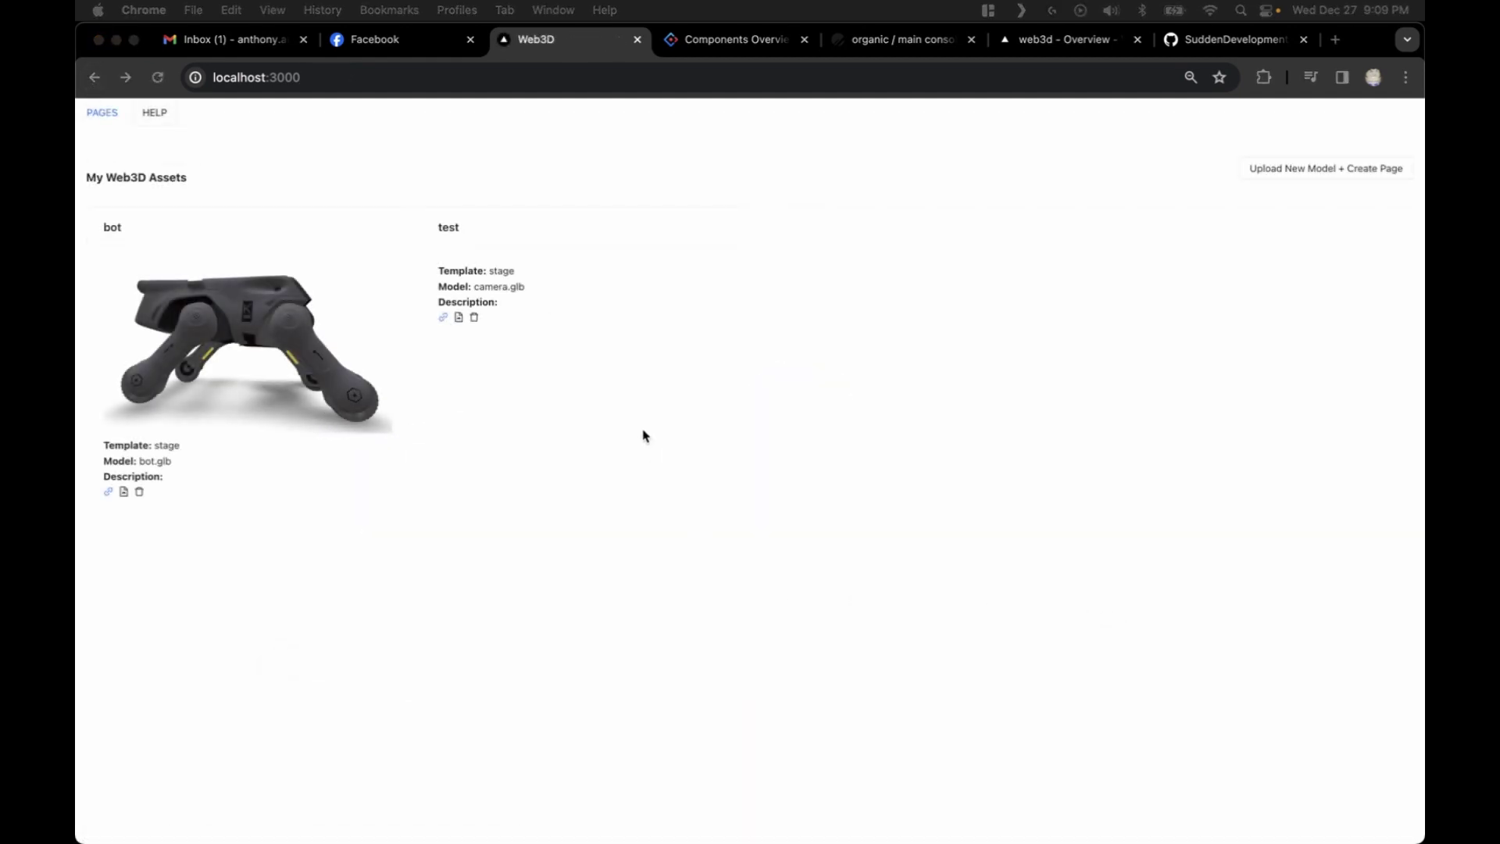
# Delete the test page card, backing out and reloading once before confirming with OK.
pyautogui.click(475, 317)
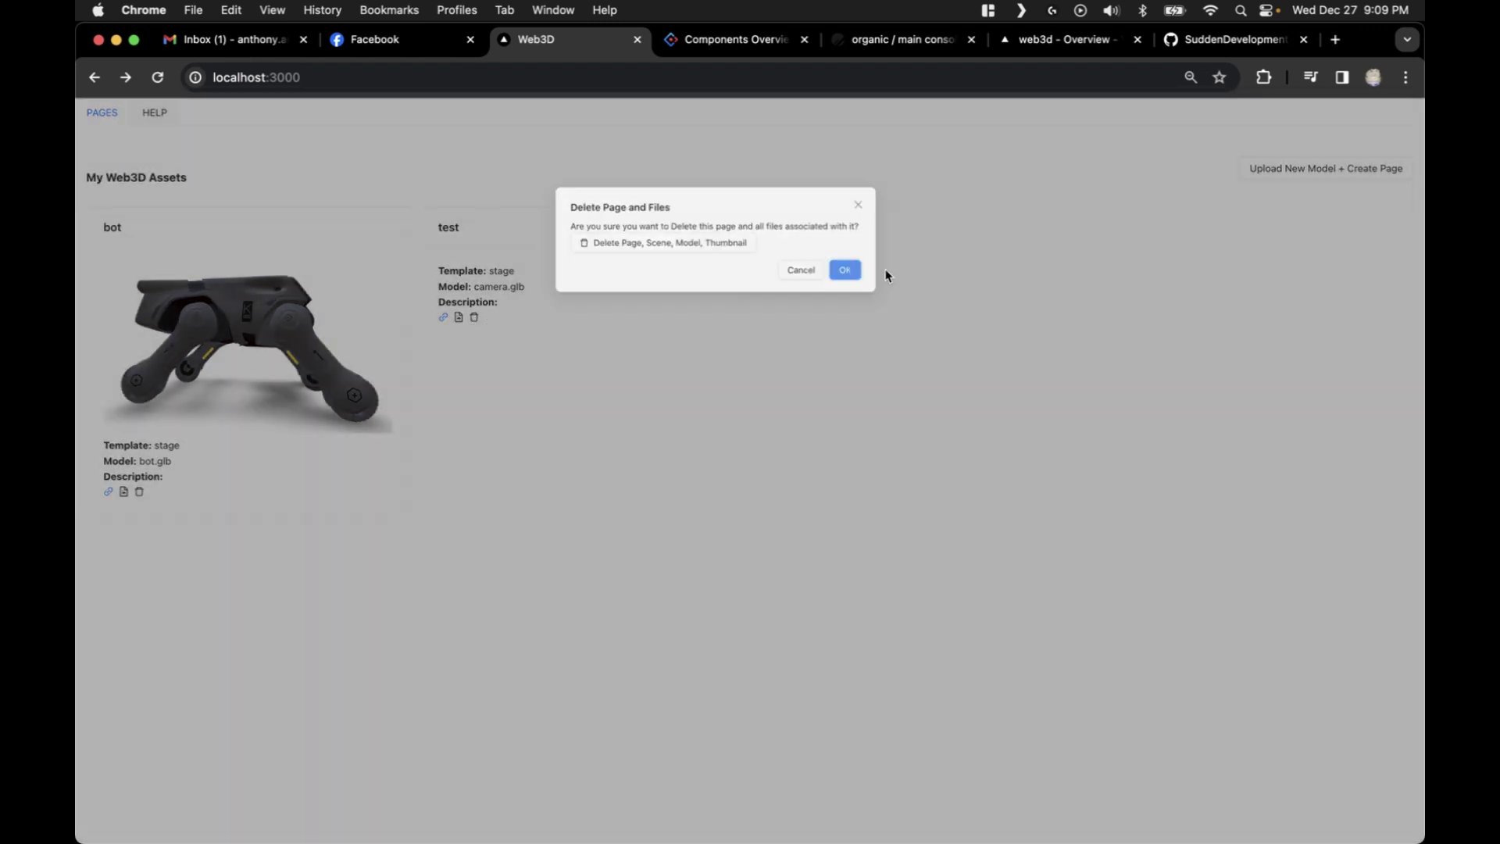
pyautogui.click(844, 270)
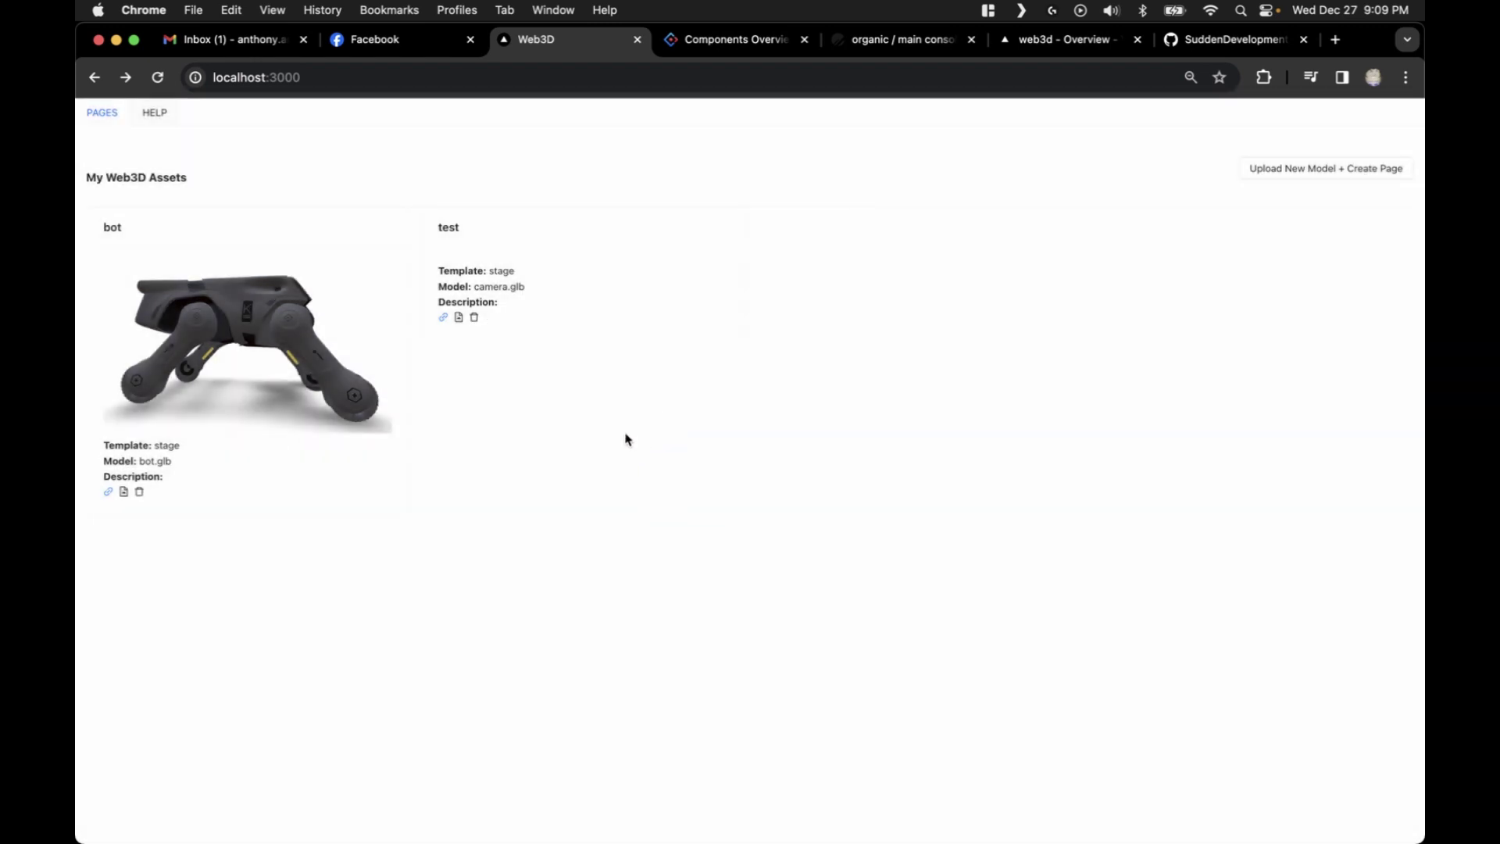
pyautogui.click(157, 76)
pyautogui.click(474, 317)
pyautogui.click(899, 264)
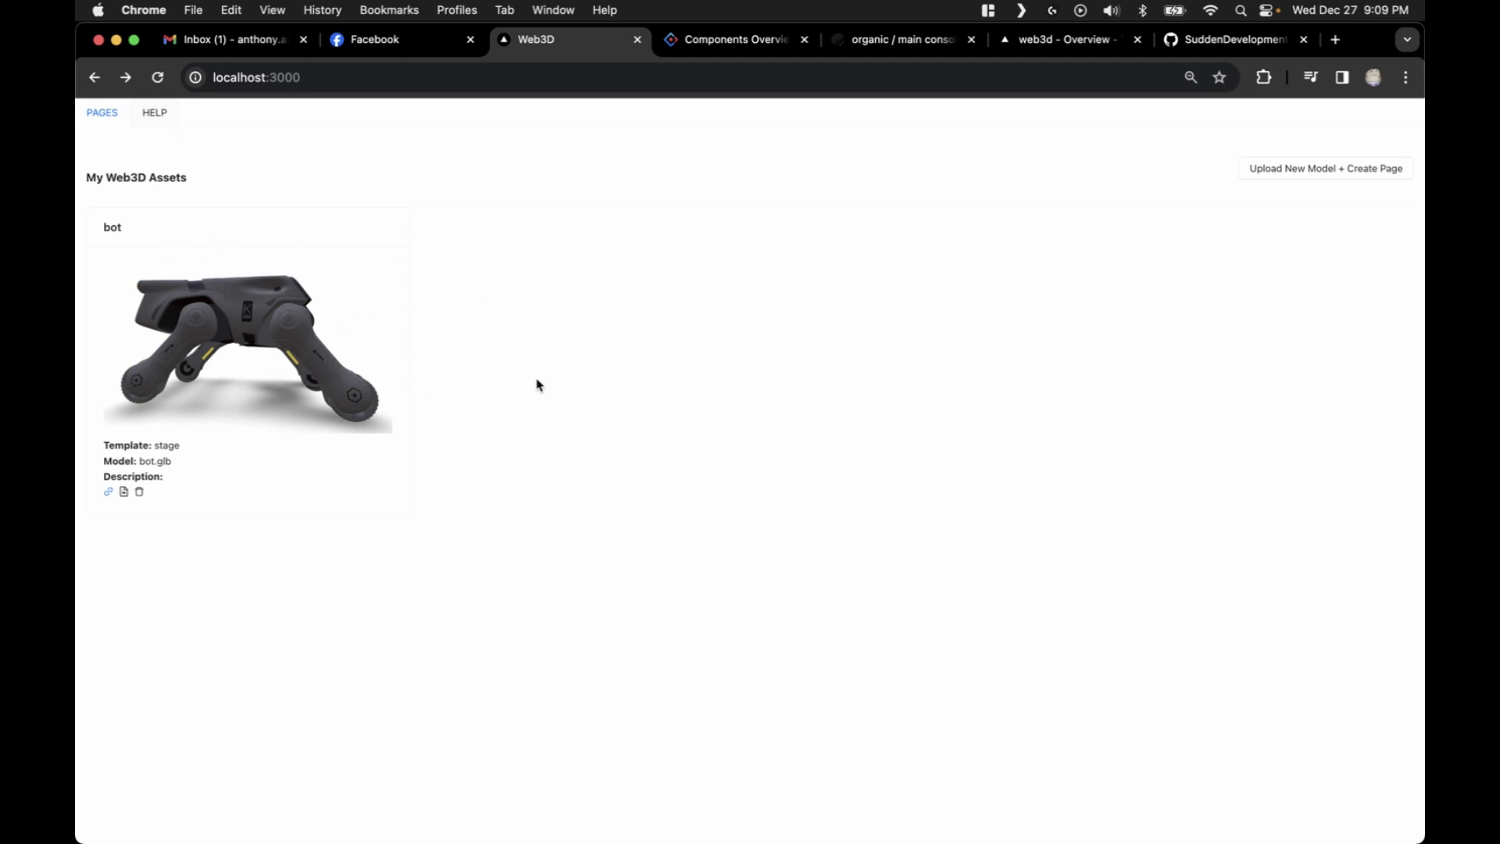
pyautogui.click(108, 493)
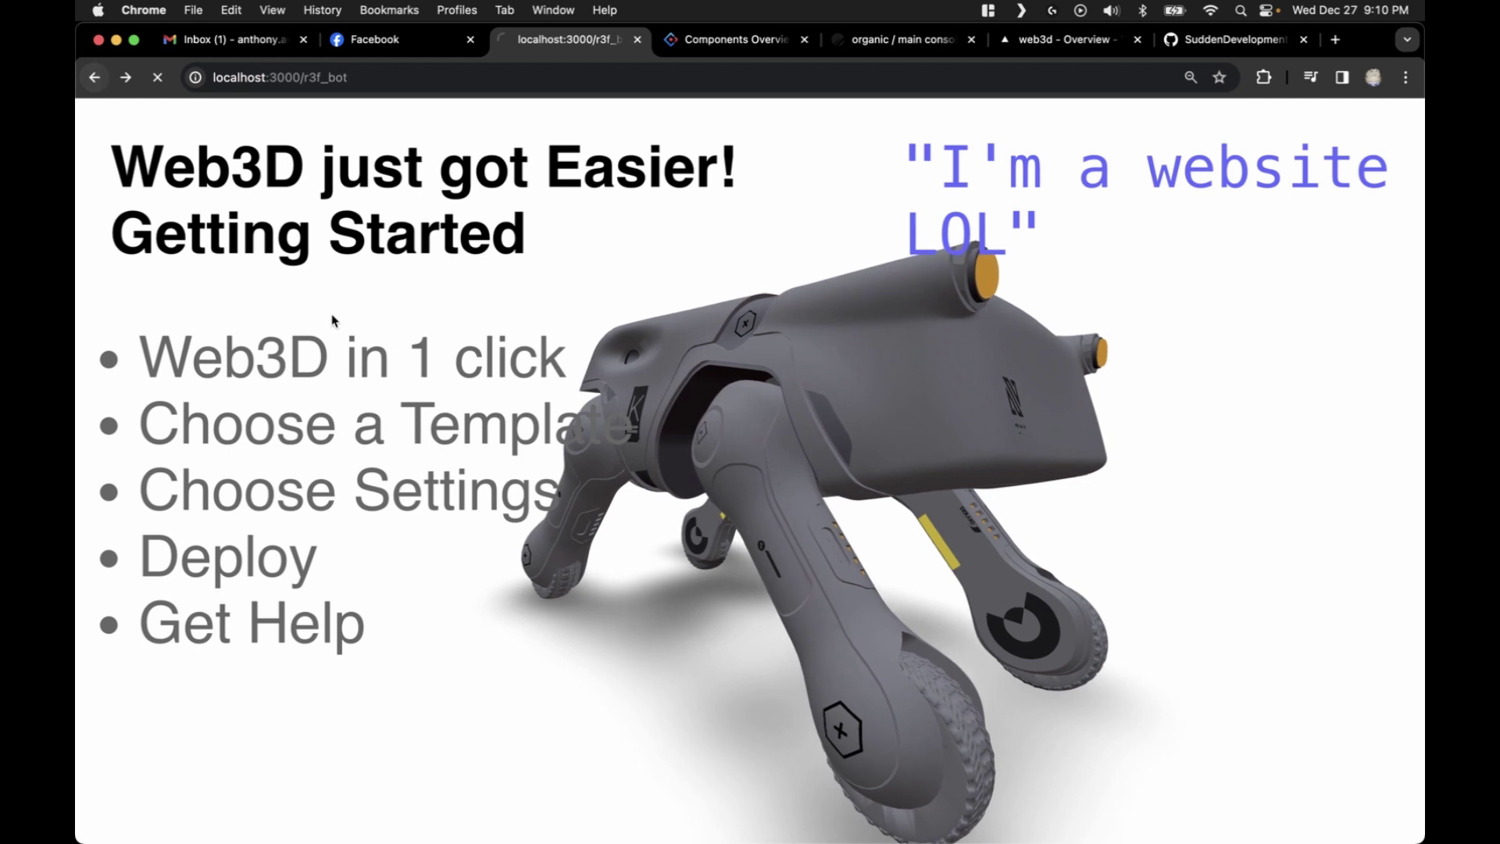
pyautogui.press('super+bracketleft')
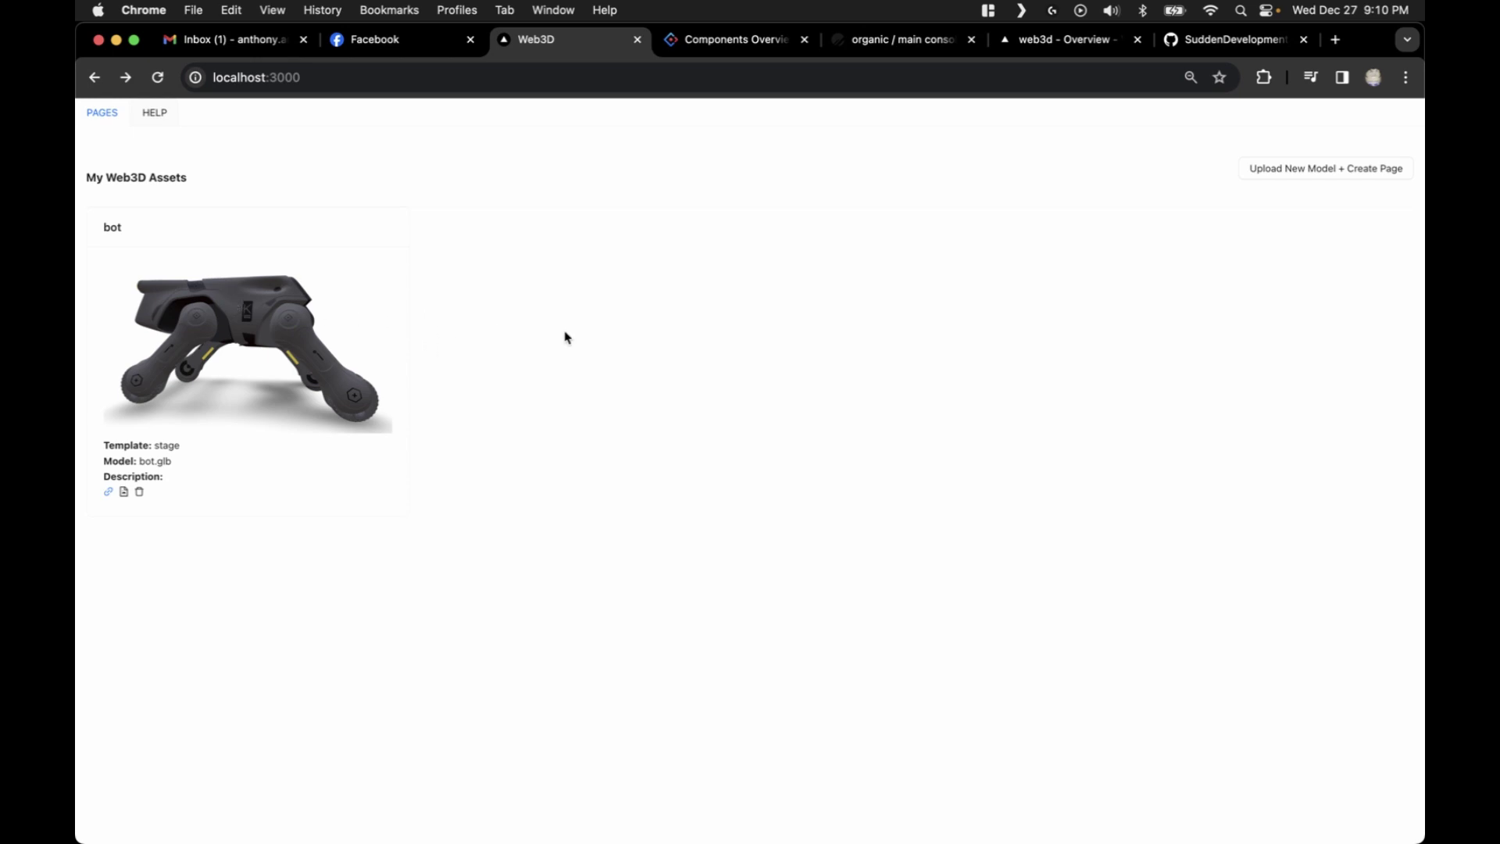
# Show the HELP page with references, the roadmap and recommended Blender addons.
pyautogui.click(154, 114)
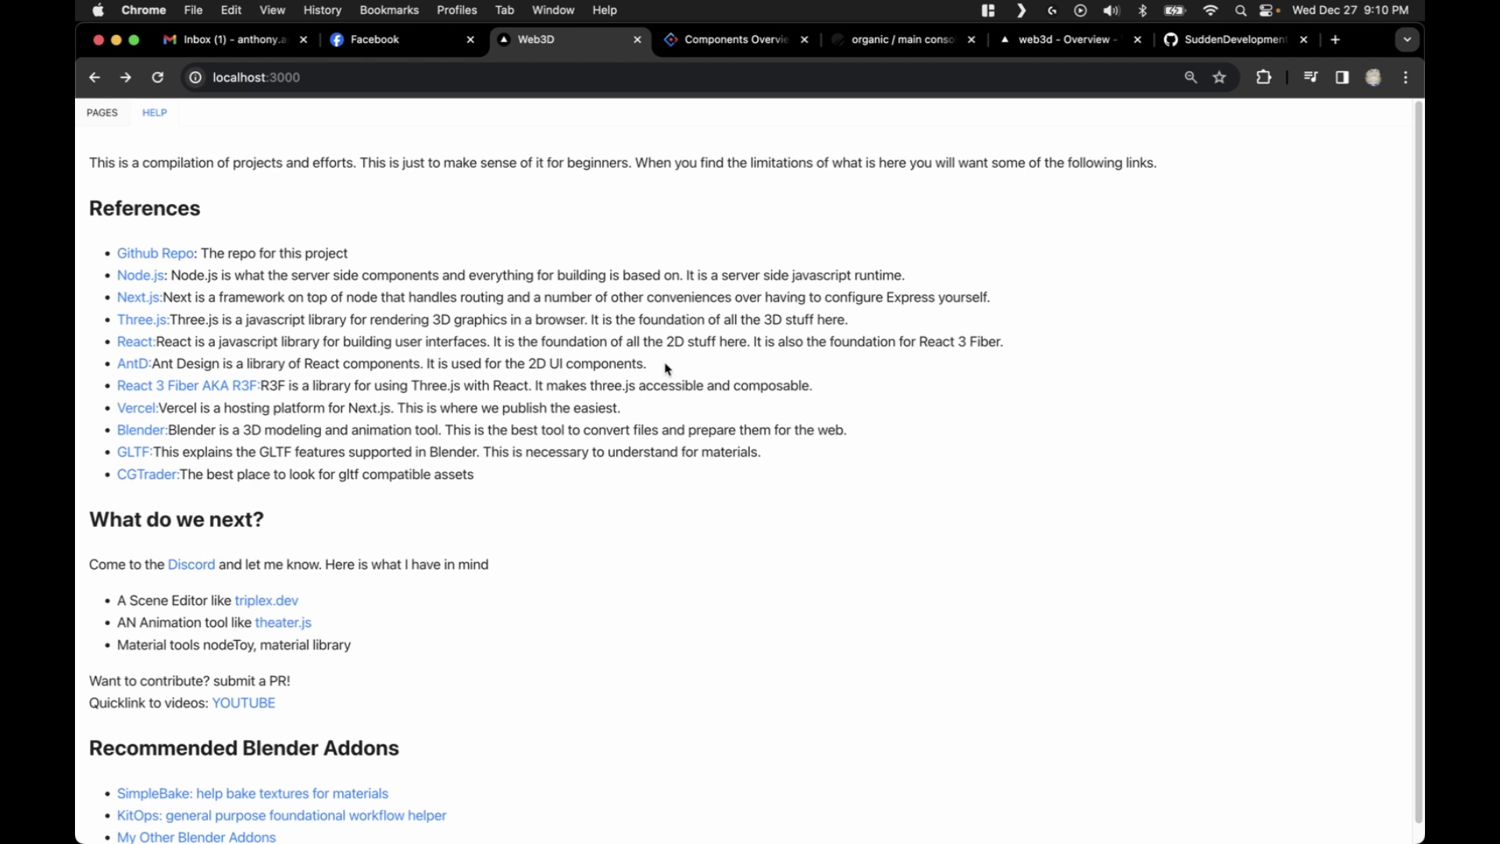
pyautogui.click(731, 39)
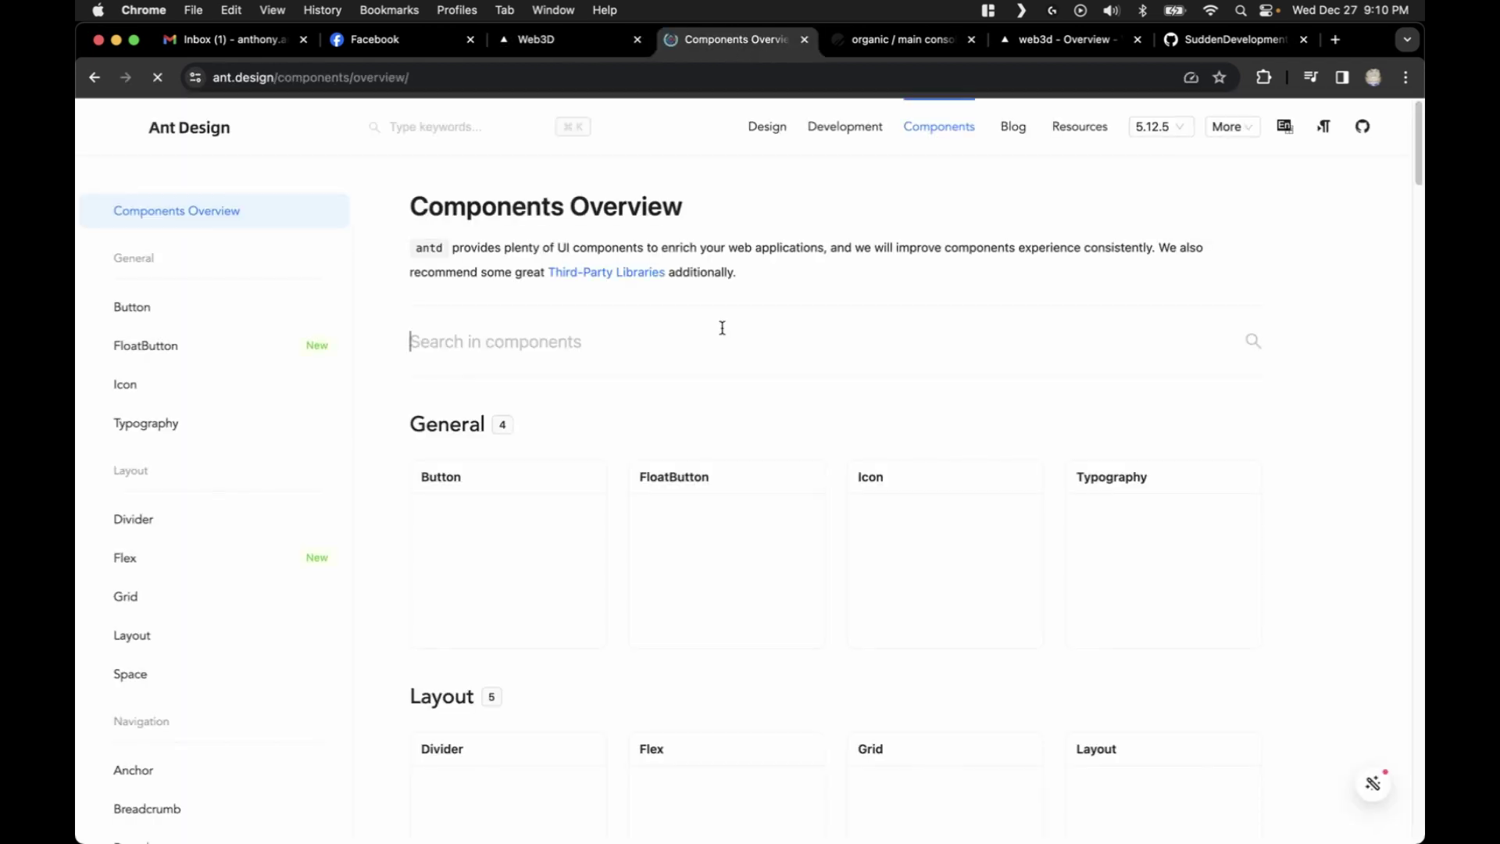
pyautogui.scroll(-8, 593, 367)
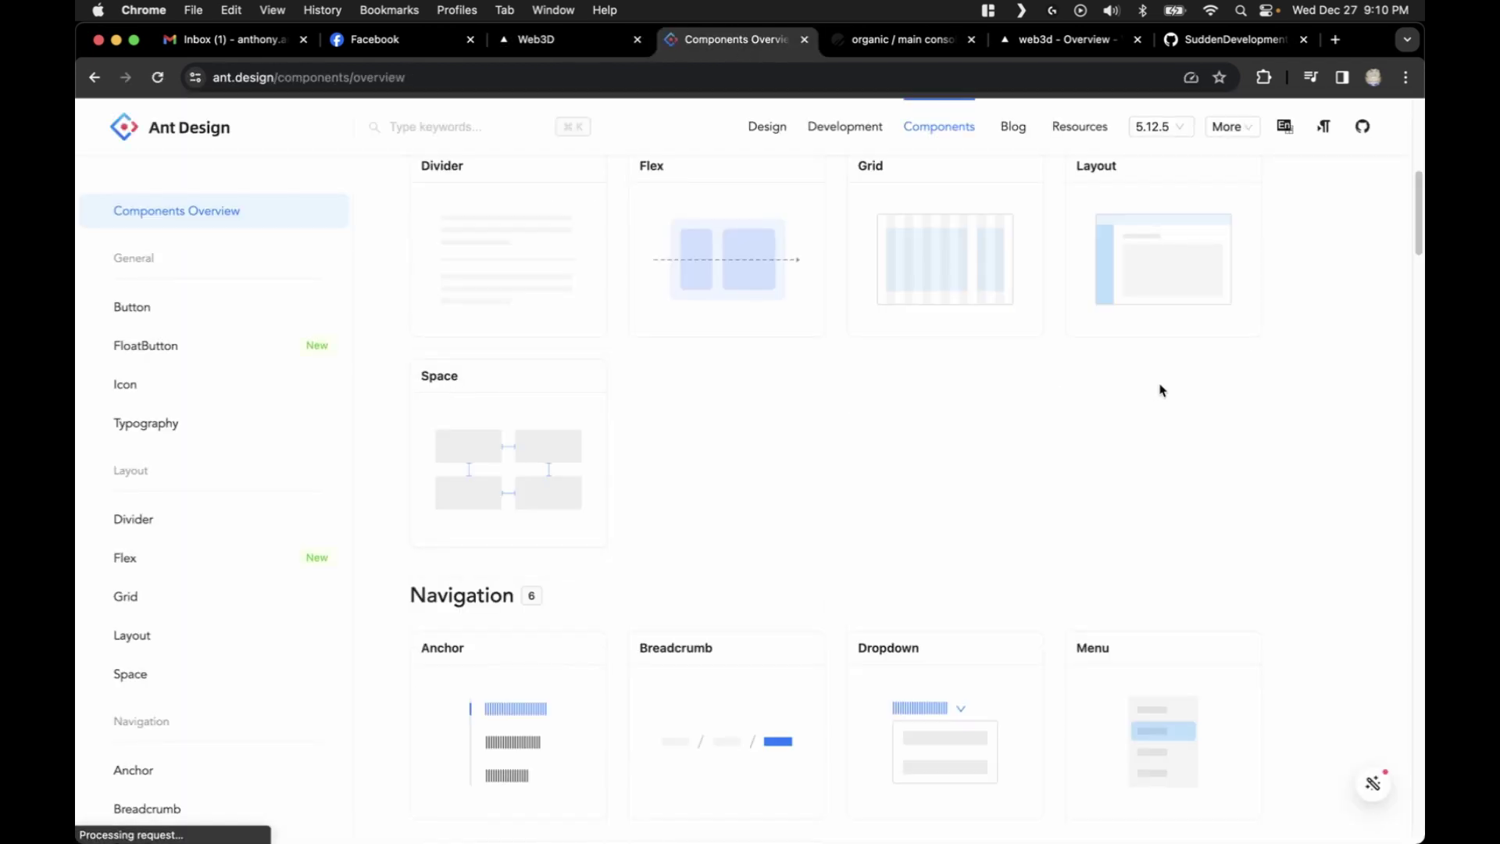
pyautogui.scroll(-20, 1215, 385)
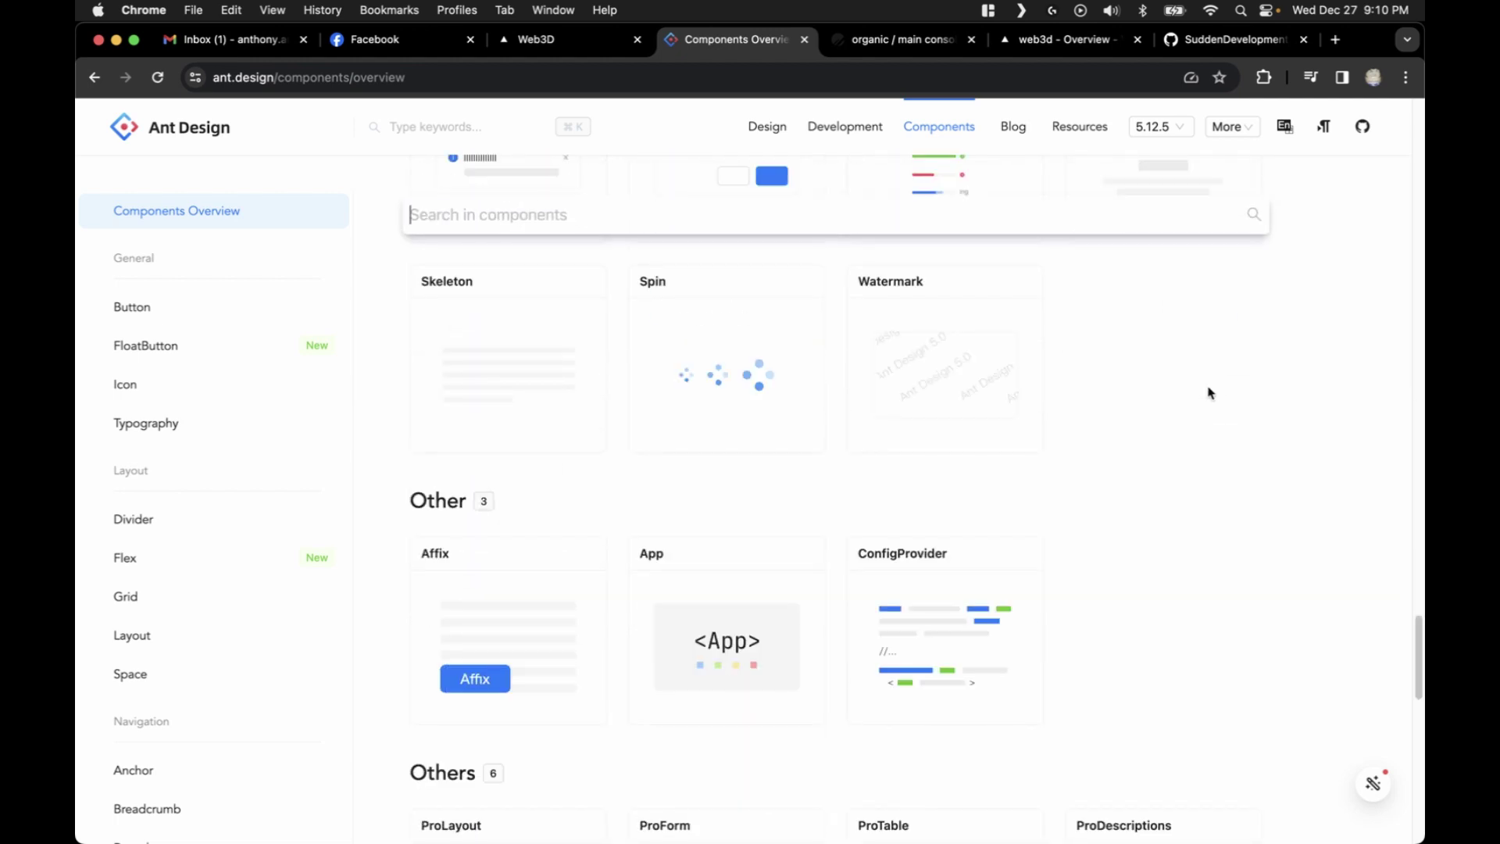
pyautogui.scroll(20, 1208, 391)
pyautogui.scroll(18, 1208, 390)
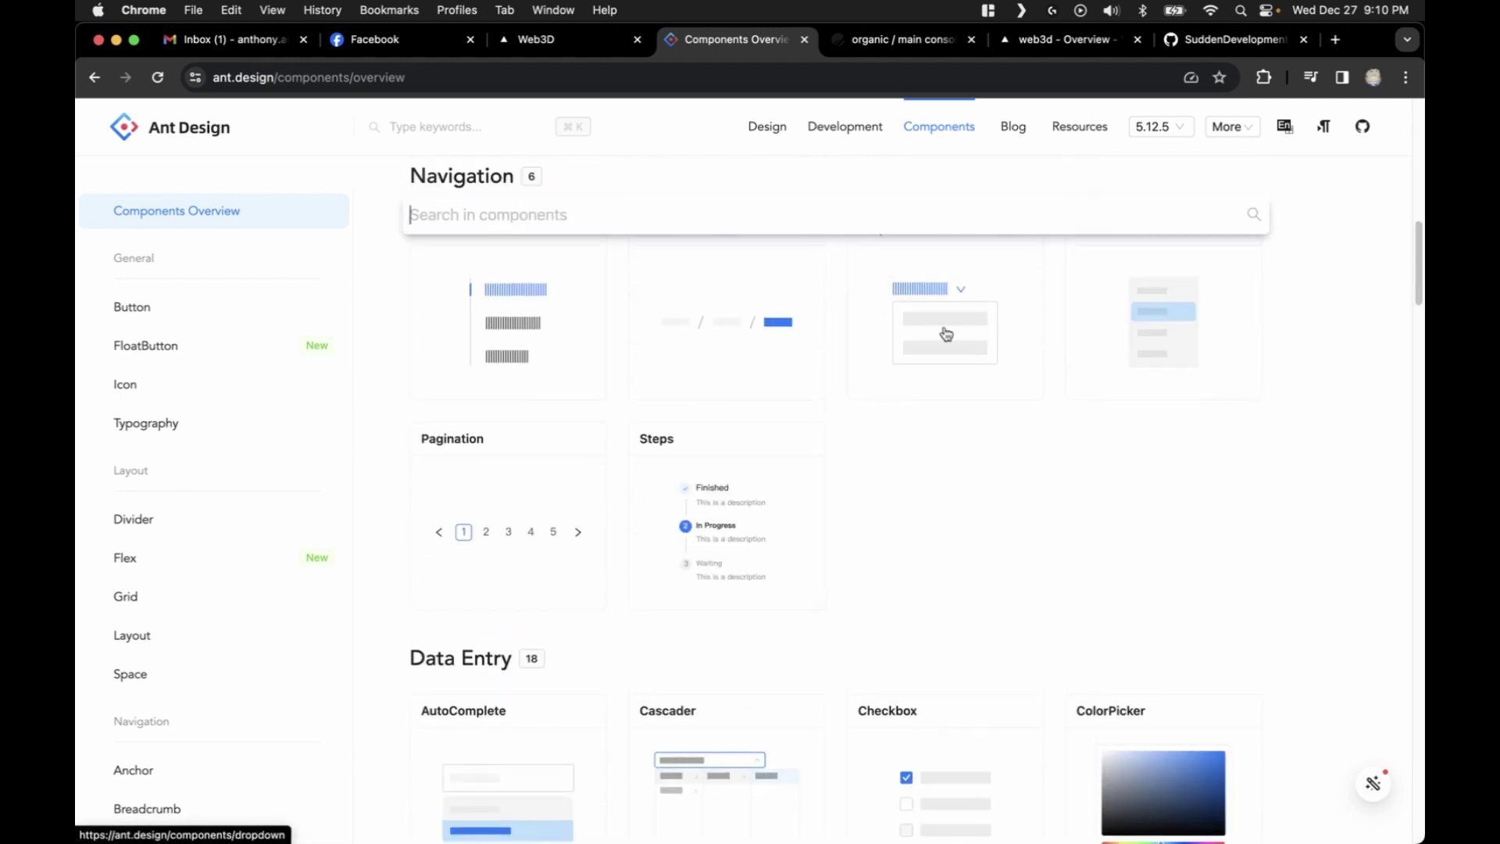
pyautogui.click(559, 49)
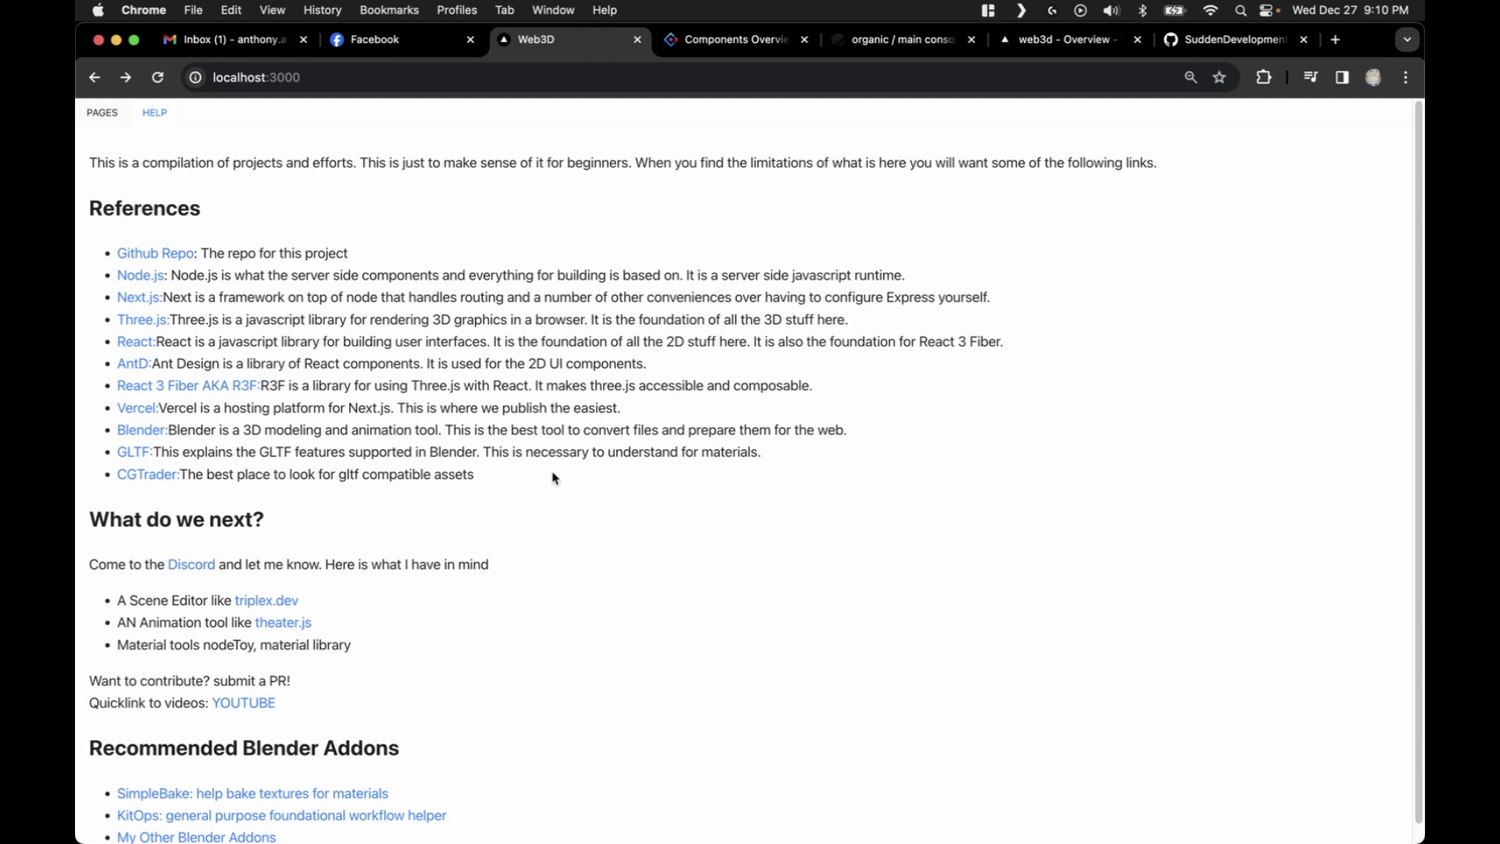
pyautogui.scroll(-1, 617, 481)
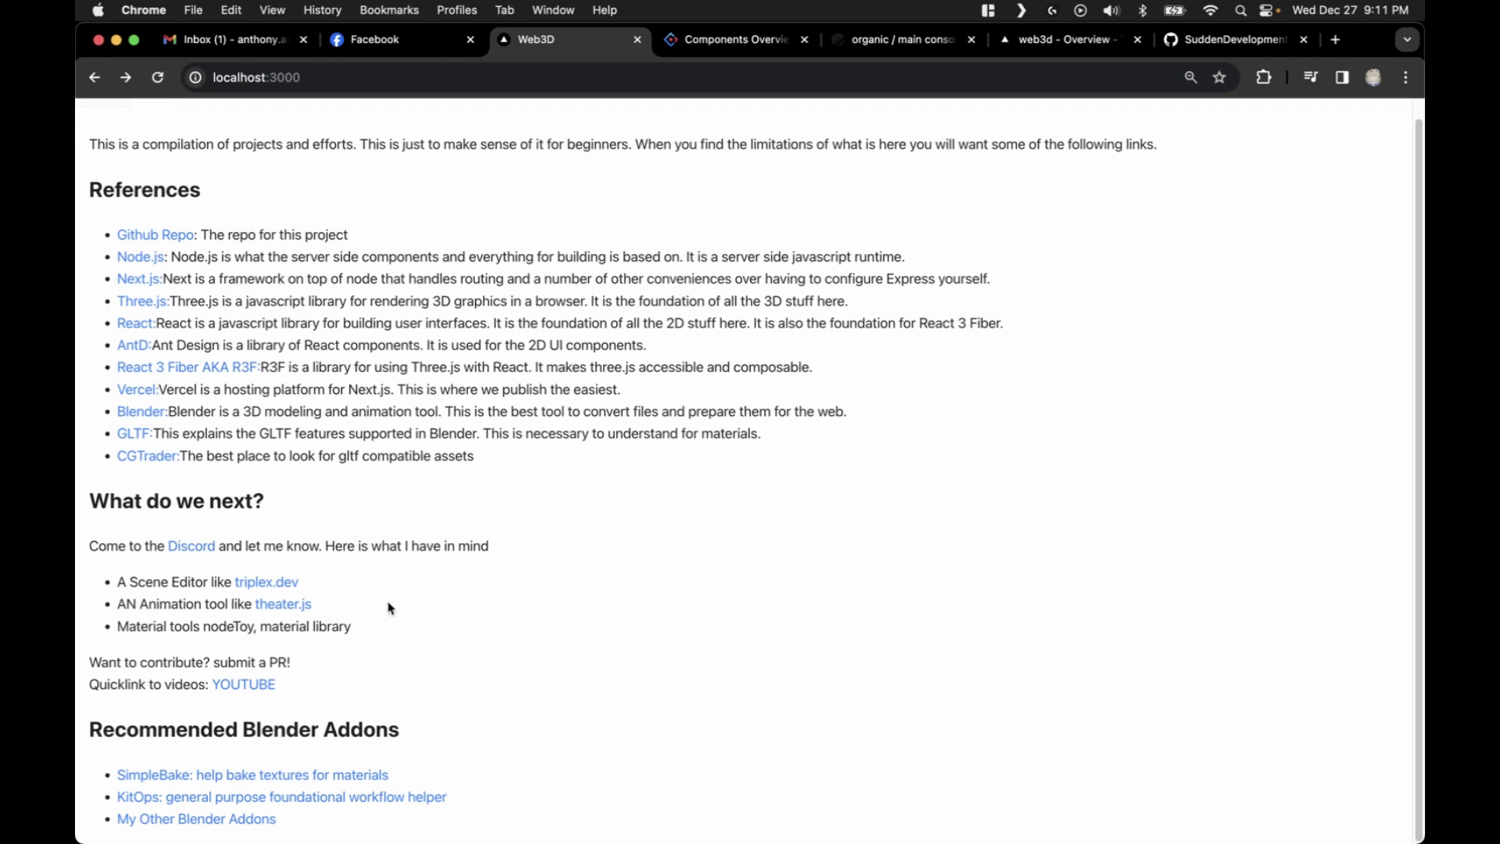
# Navigate back through the bot preview to the assets dashboard listing only the bot page.
pyautogui.click(95, 77)
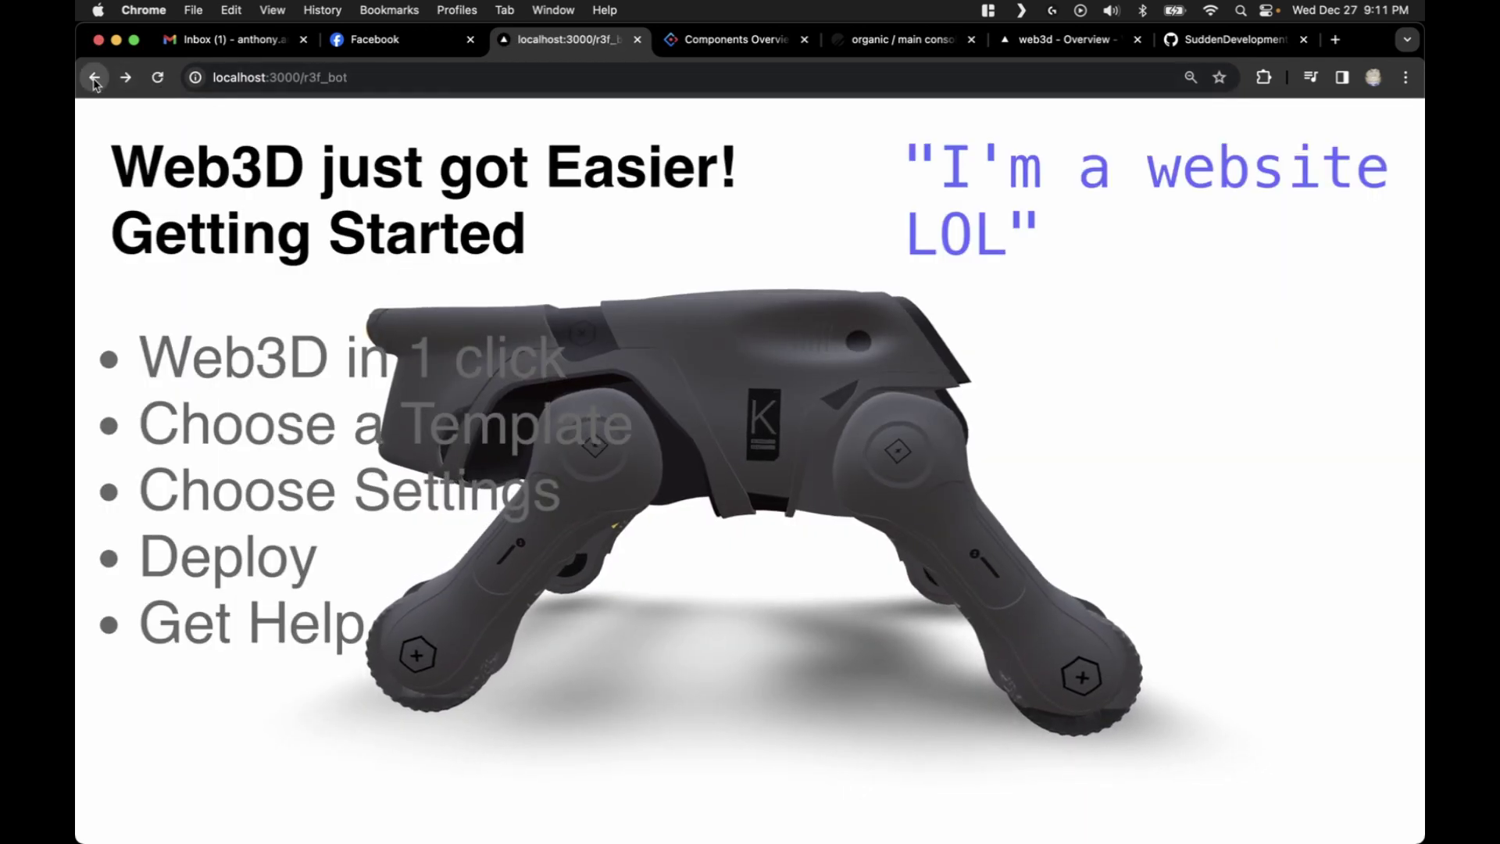
pyautogui.press('super+bracketleft')
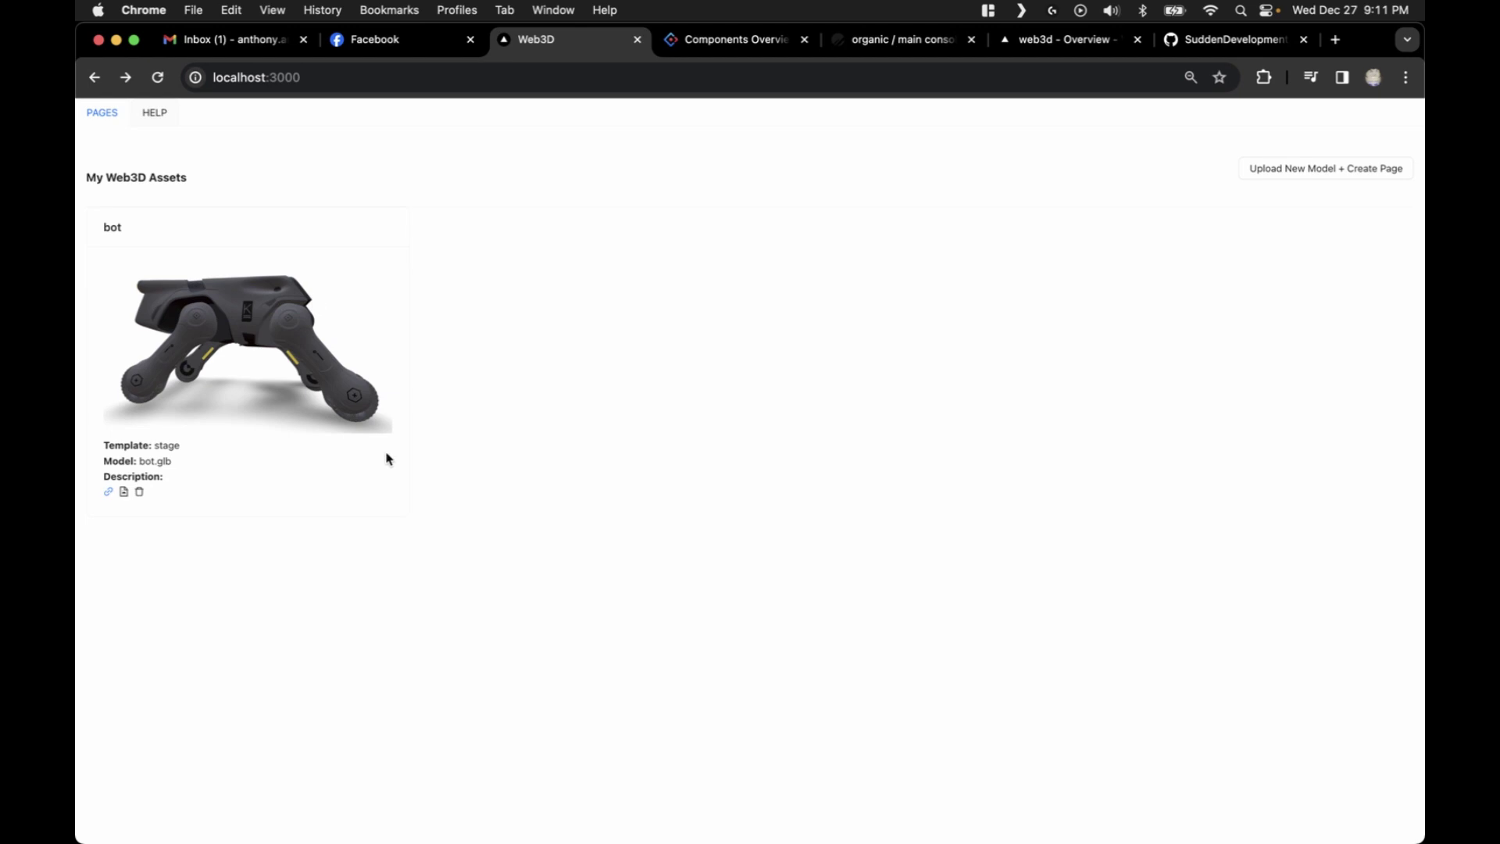